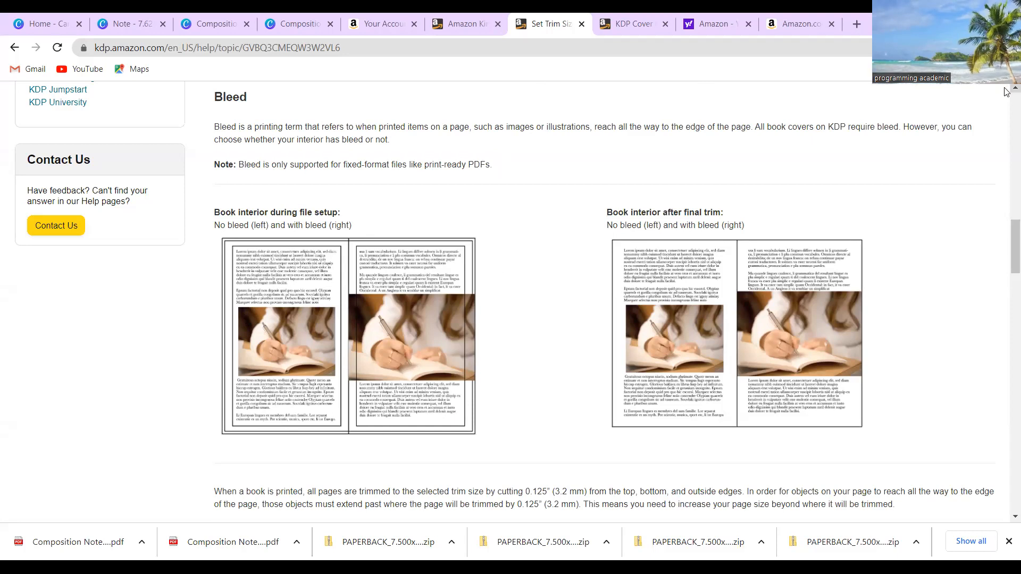
- Review the KDP help page's guidance on trim size, bleed and page sizes with and without bleed
scroll(1005, 92, up, 4)
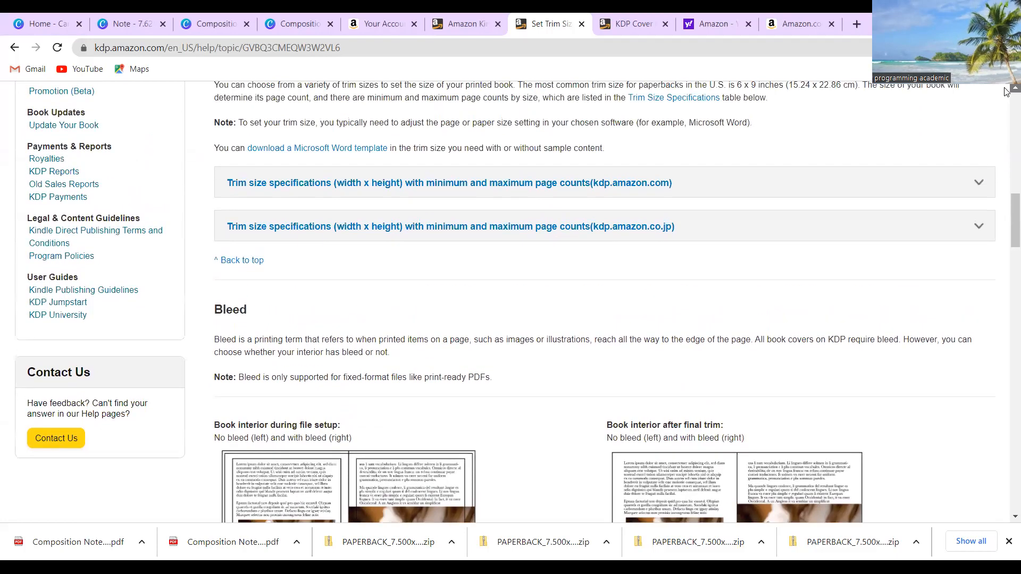
scroll(1006, 92, up, 2)
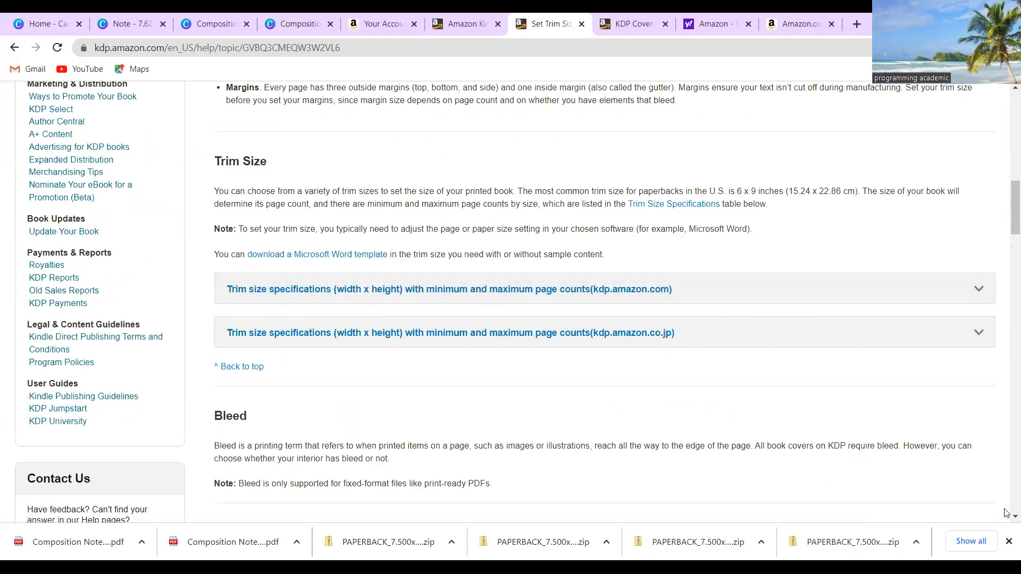
scroll(1007, 516, down, 2)
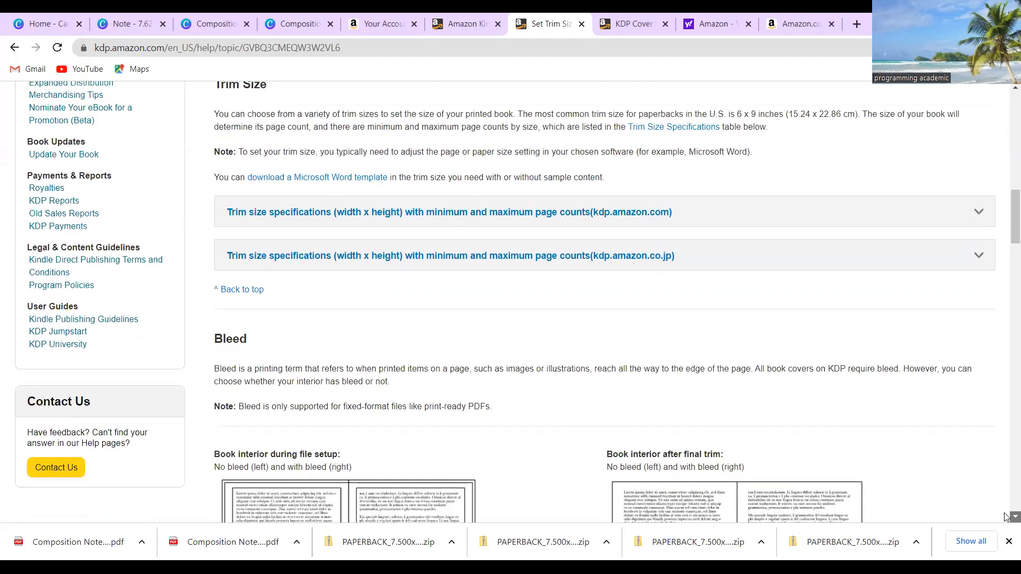
scroll(1007, 516, down, 2)
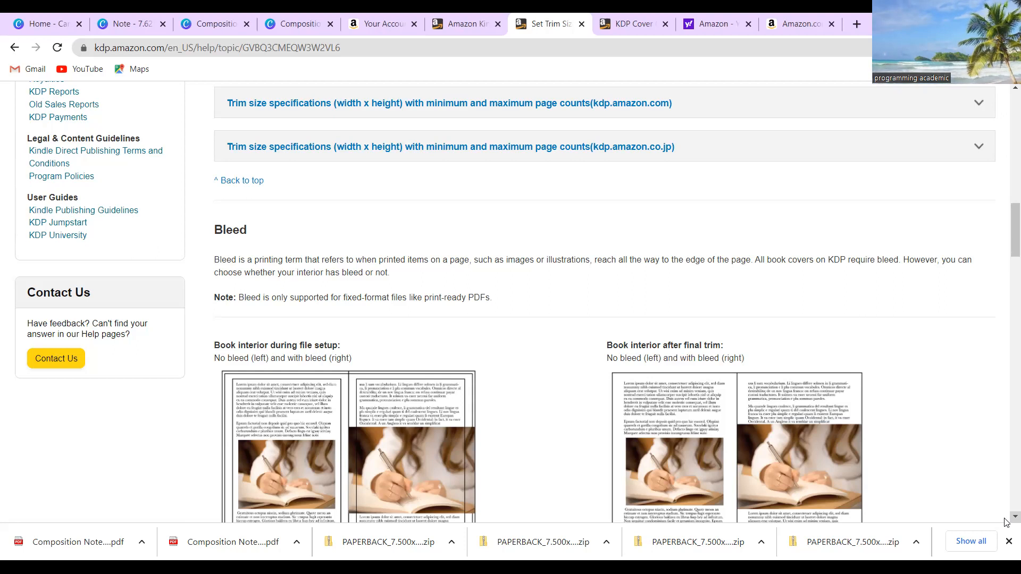
scroll(644, 266, down, 2)
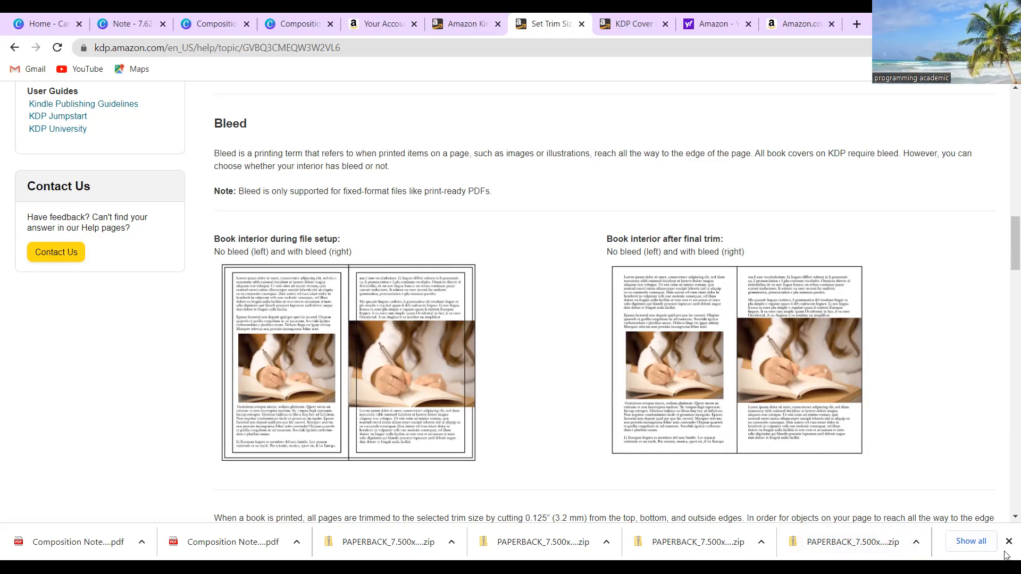
click(1015, 516)
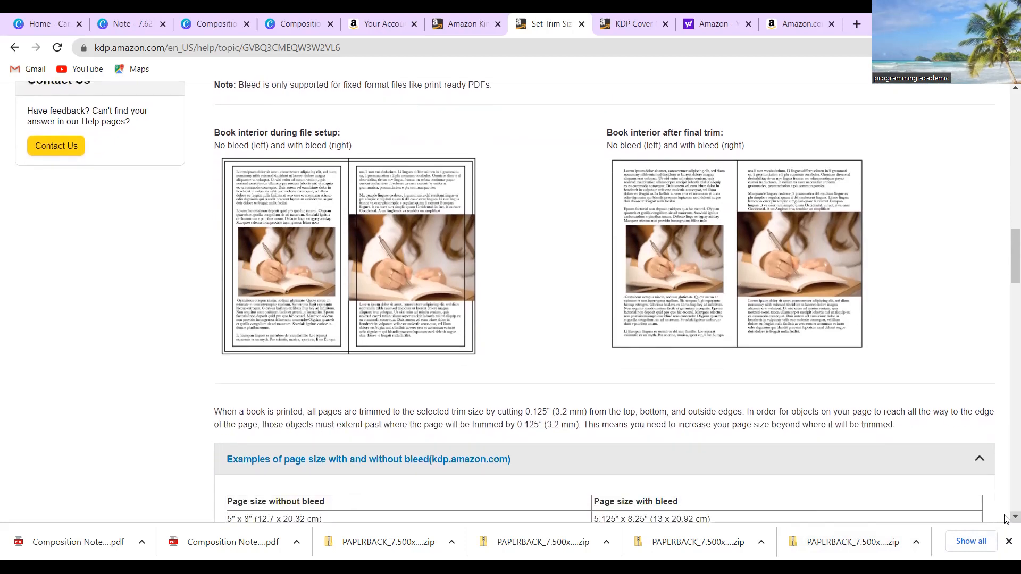
scroll(1005, 519, down, 4)
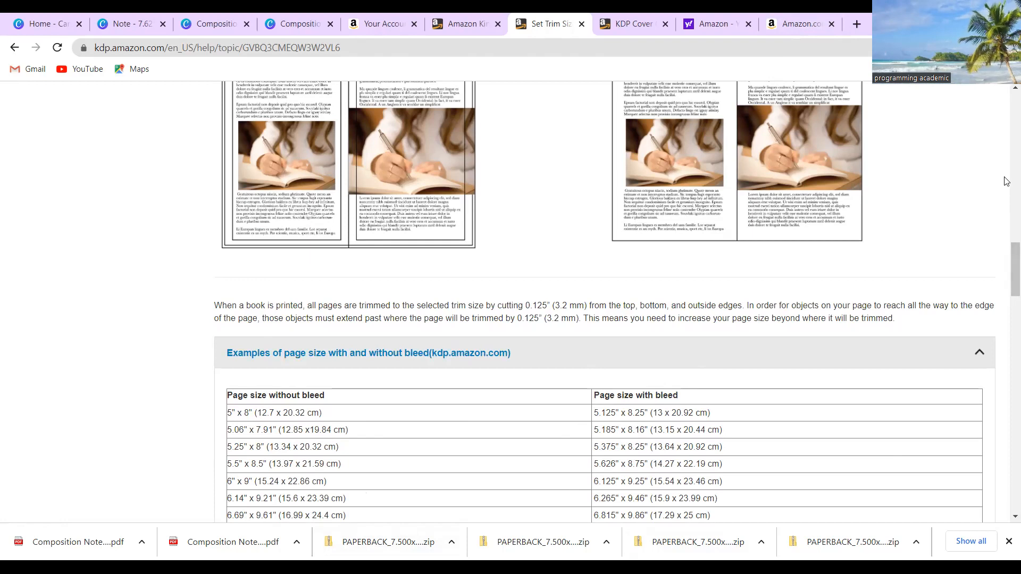
scroll(1007, 181, up, 15)
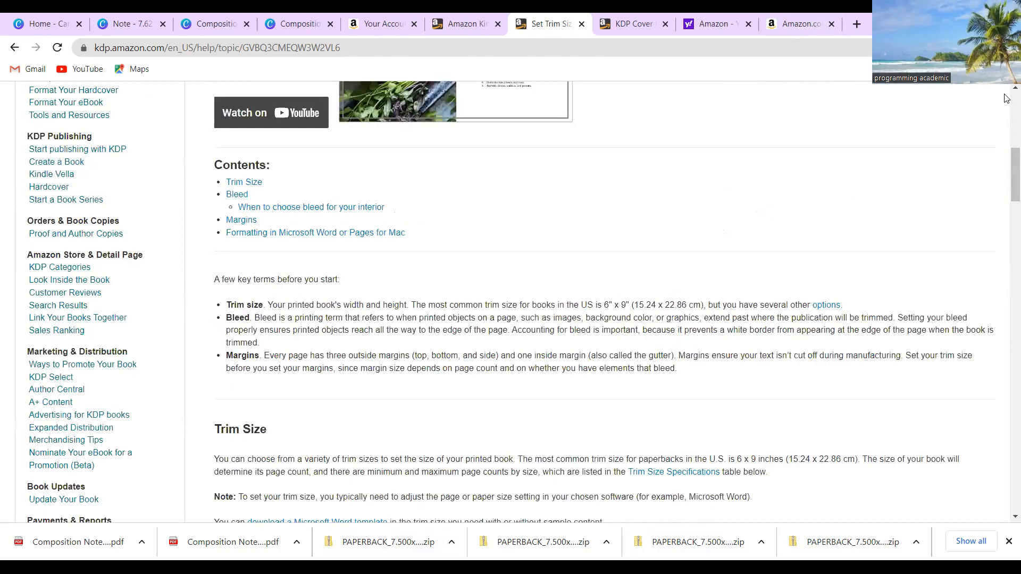
scroll(1007, 98, up, 9)
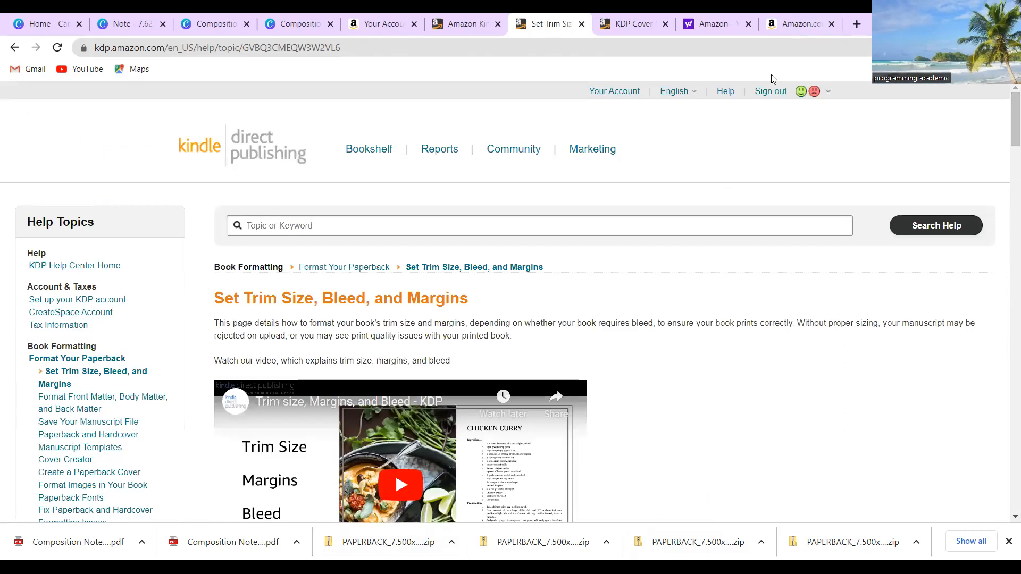
- Switch to the Note design in Canva and add a blank page after the notebook cover
click(131, 22)
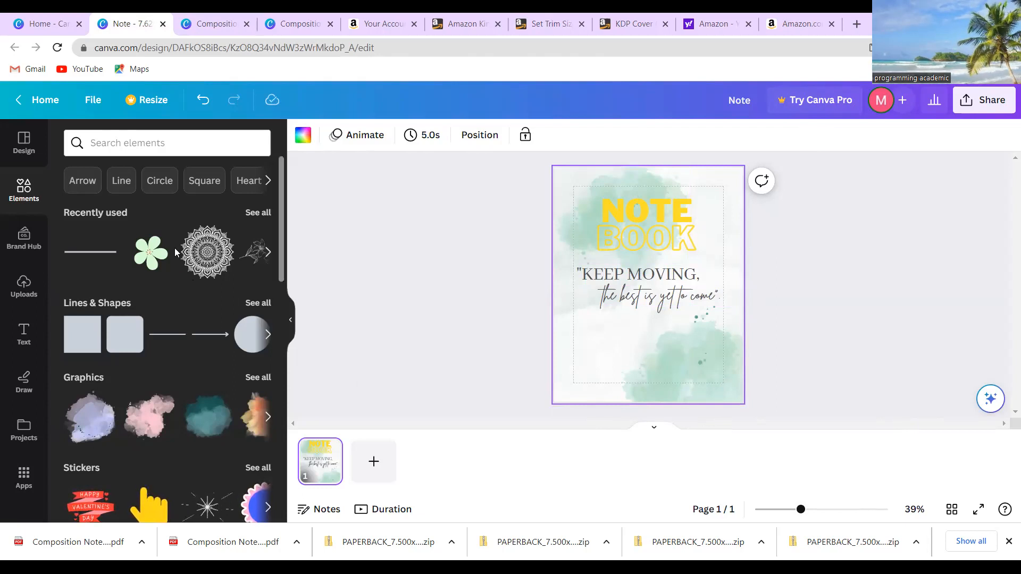
click(21, 154)
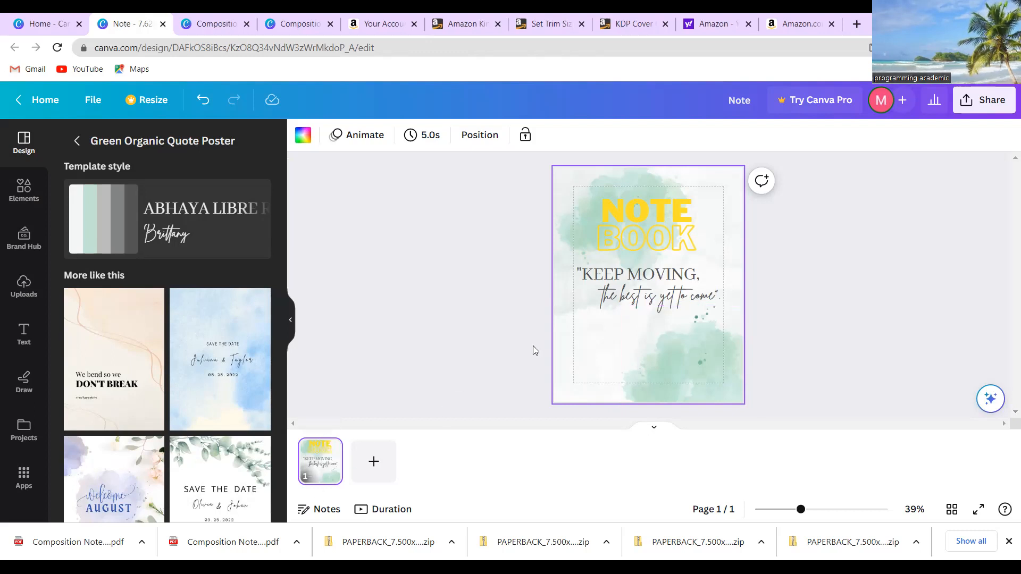
click(372, 463)
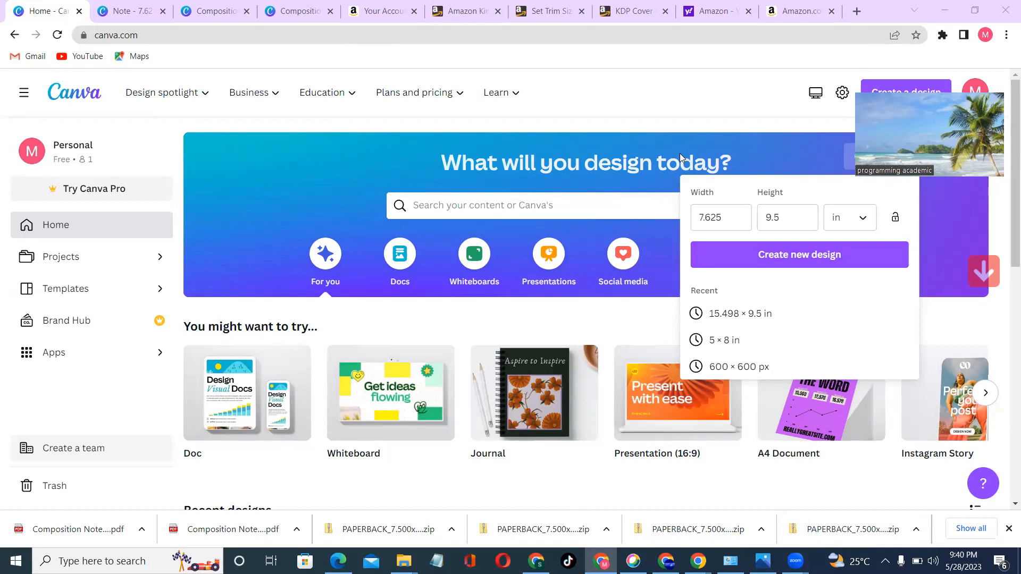
- Check the unit choices for a custom-size design on the Canva home page, and return to the Note design to view its file options
click(864, 222)
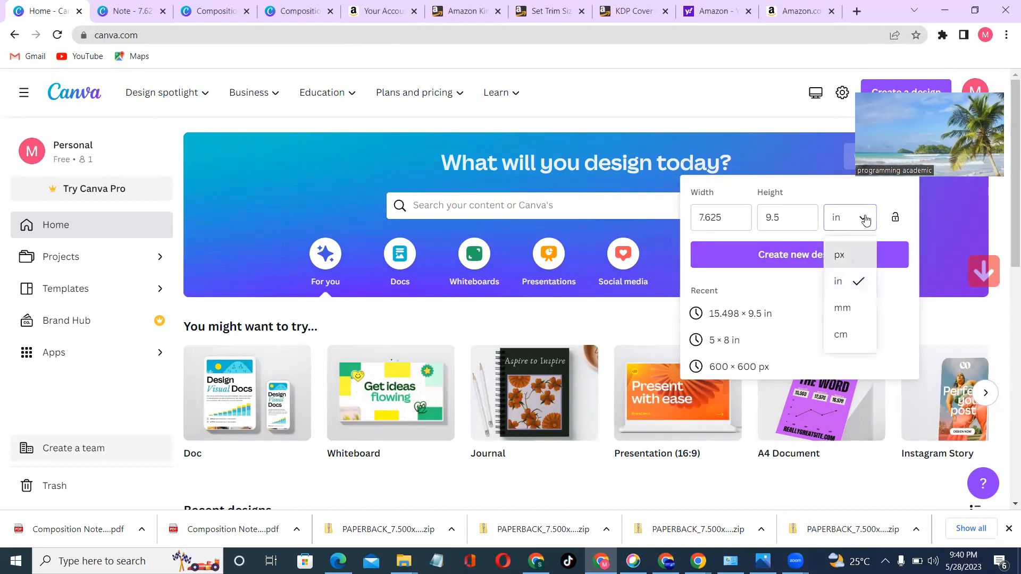
click(865, 219)
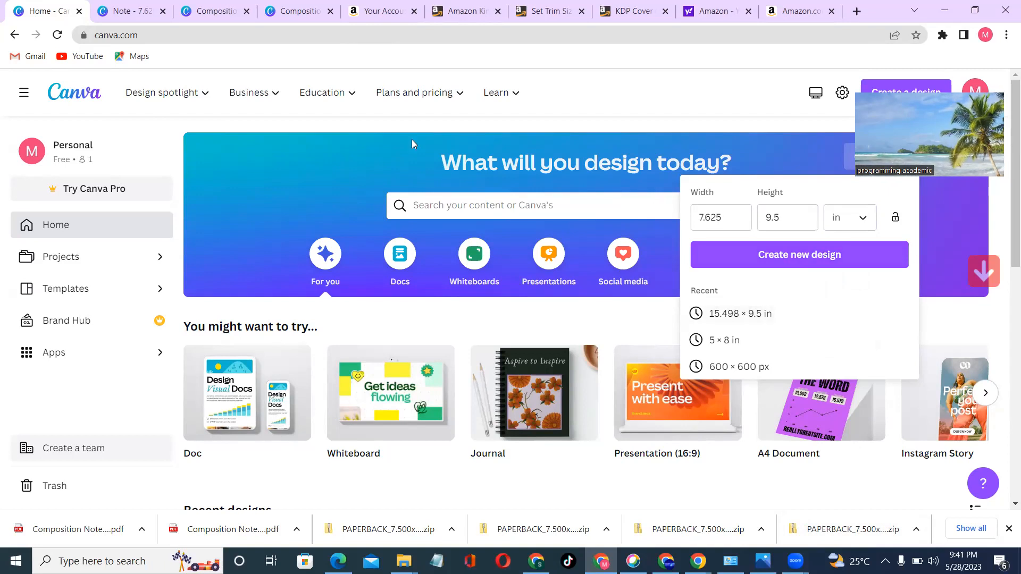
click(118, 11)
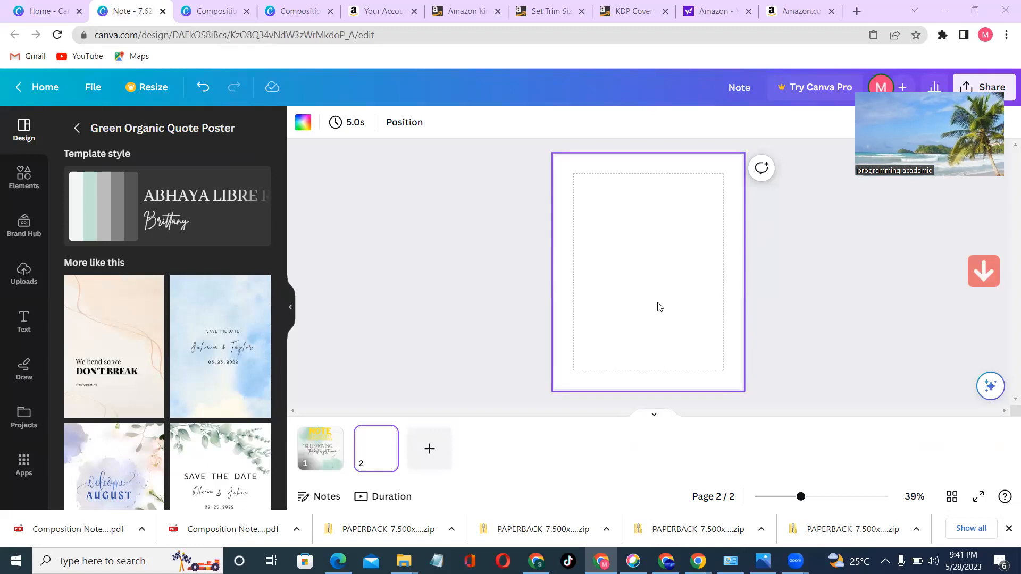
click(97, 90)
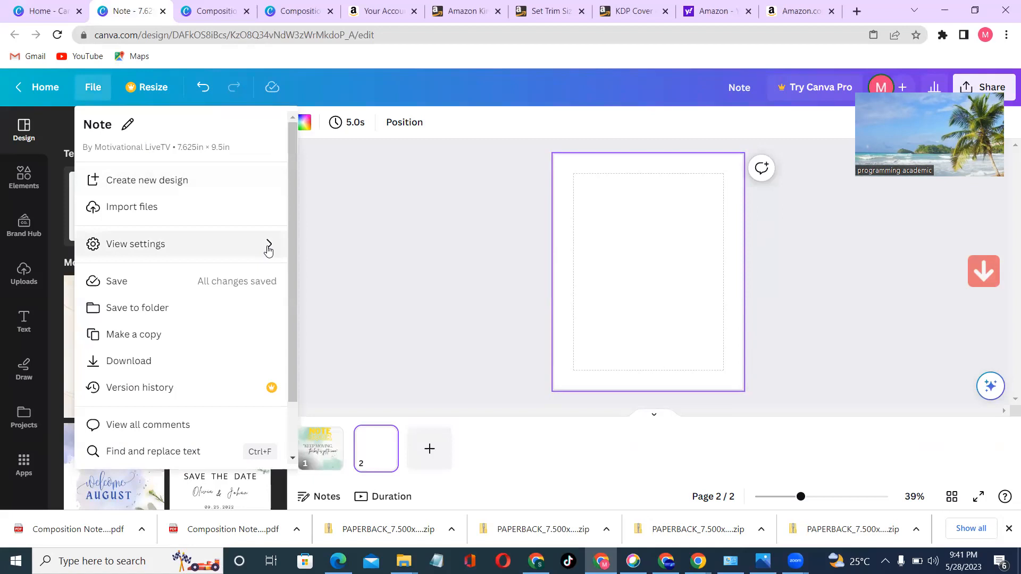
mouse_move(268, 250)
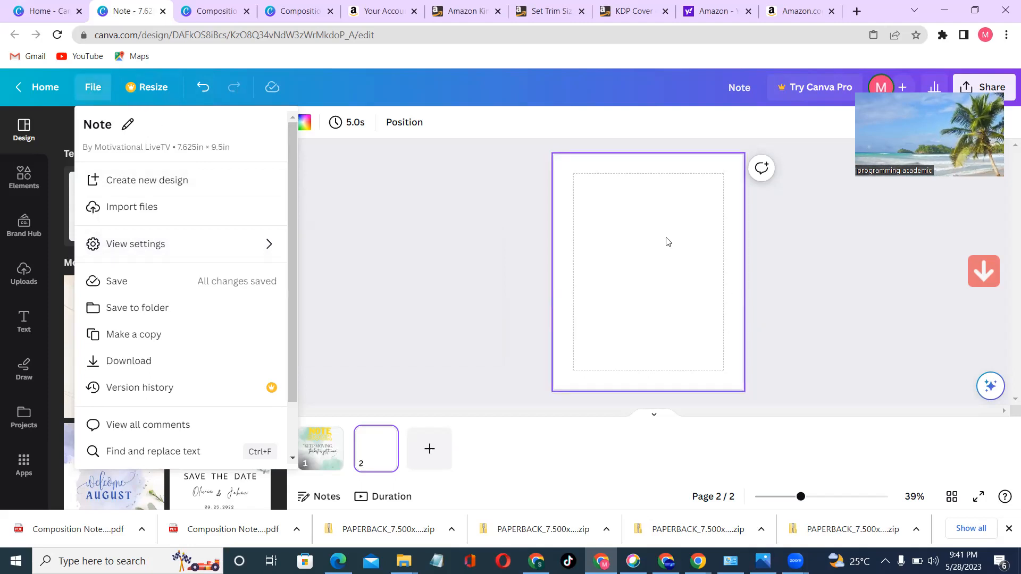
- Add a horizontal line element to page 2 and stretch it across the full page width
click(22, 181)
click(21, 181)
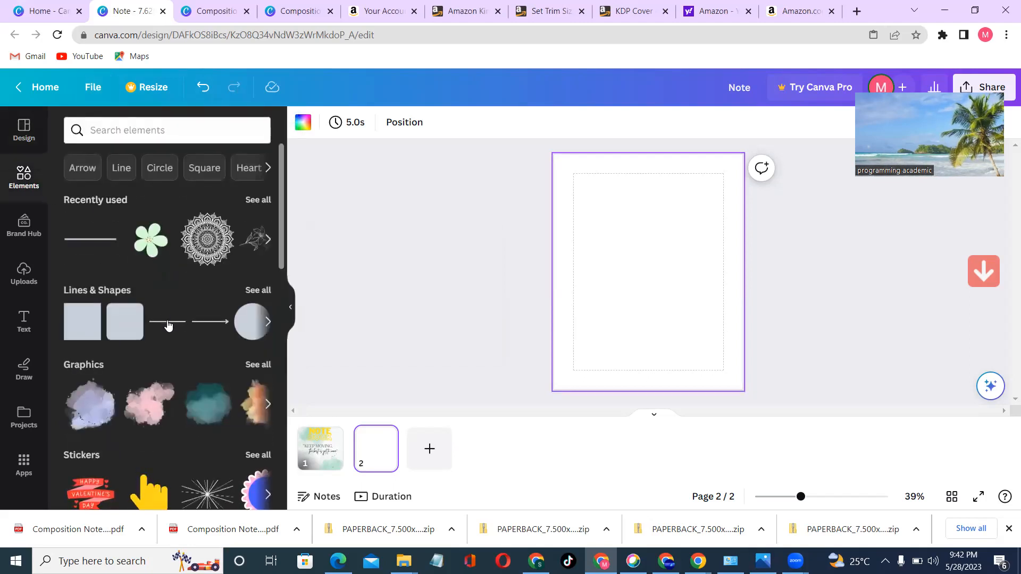
drag(168, 326, 742, 271)
drag(617, 268, 562, 272)
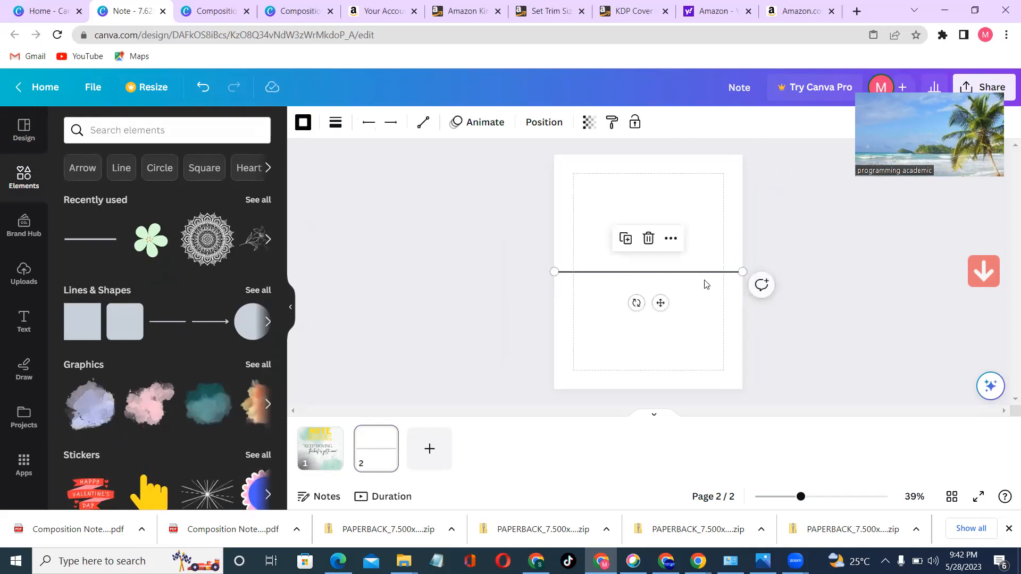
click(867, 259)
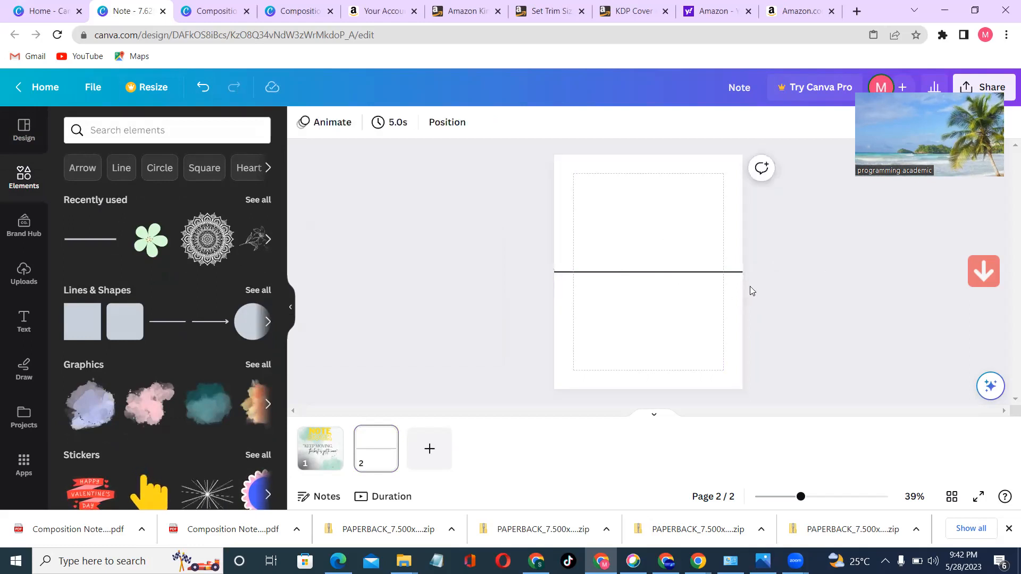
- Shorten both ends of the line on page 2 so it fits inside the margin guides
click(702, 272)
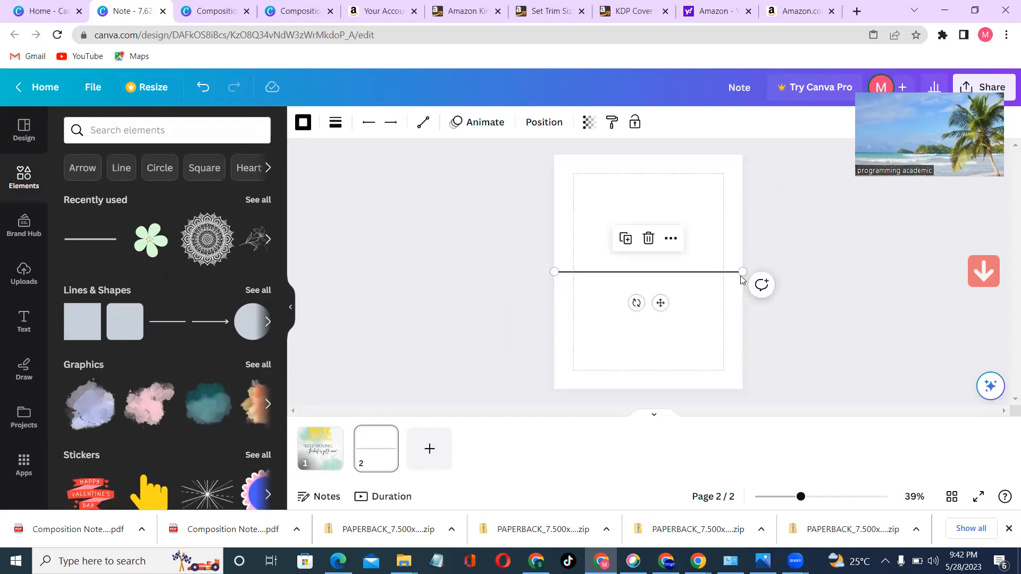
drag(743, 272, 713, 271)
drag(555, 268, 582, 272)
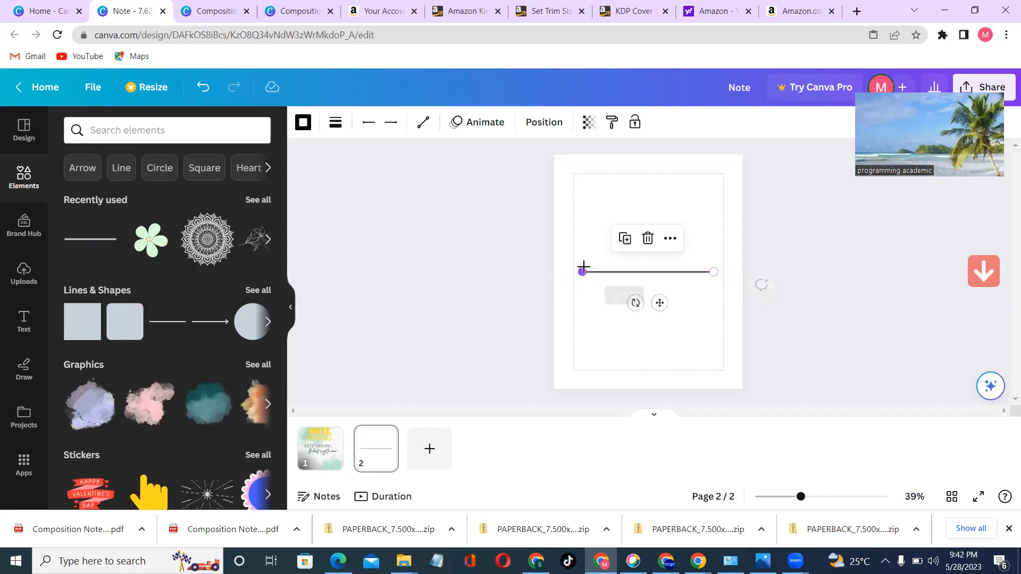
click(847, 252)
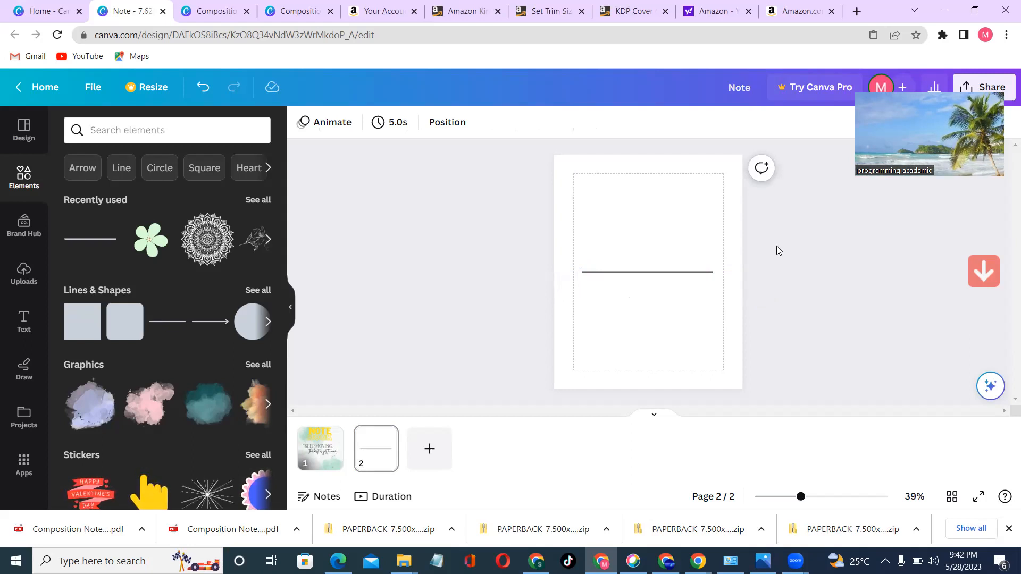
- Extend both ends of the line back out to the page edges
click(694, 270)
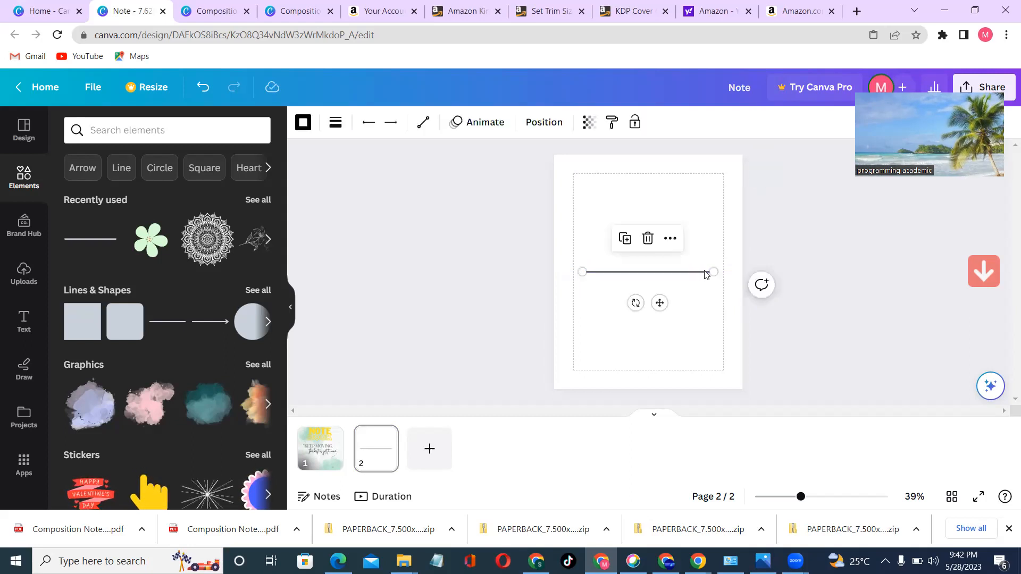
drag(713, 271, 743, 272)
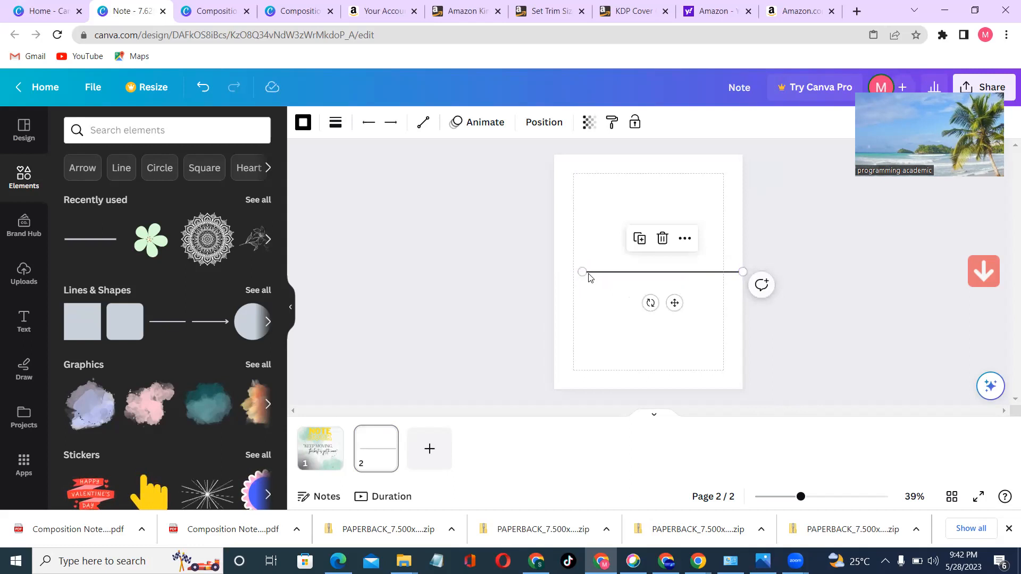
drag(582, 272, 554, 268)
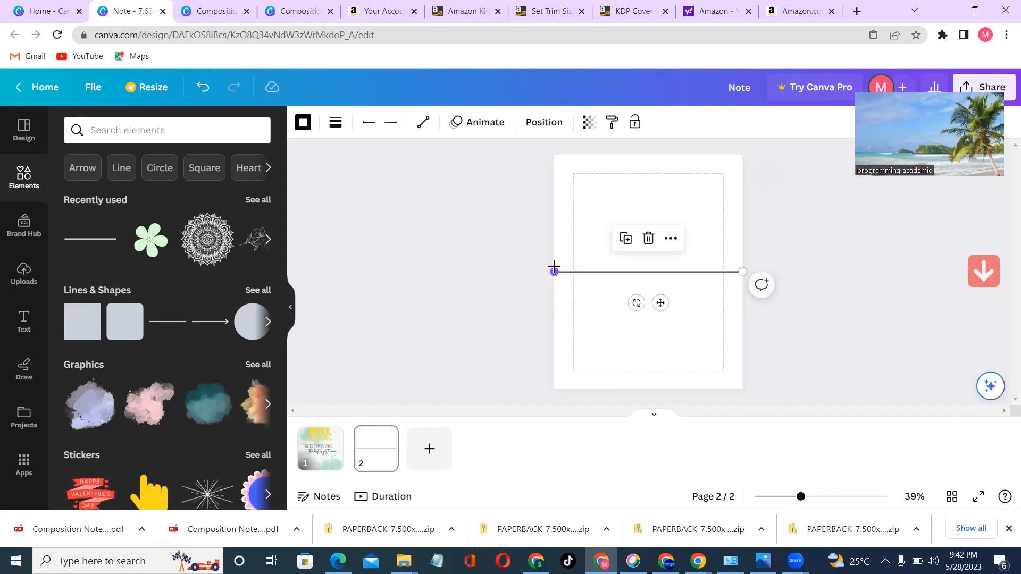
click(794, 252)
- Copy the full-width line and place a second one just below it on page 2
right_click(663, 273)
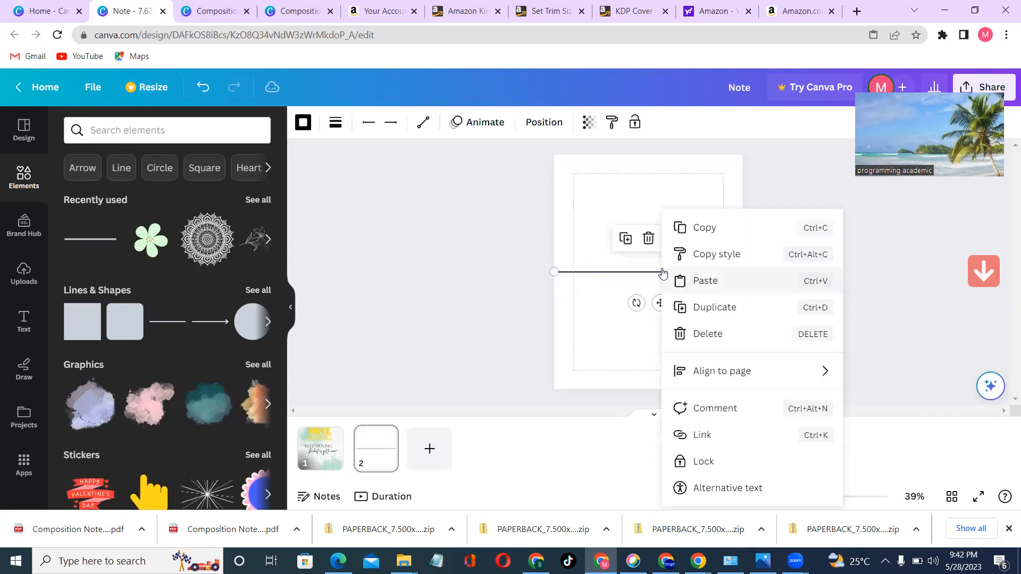
click(707, 229)
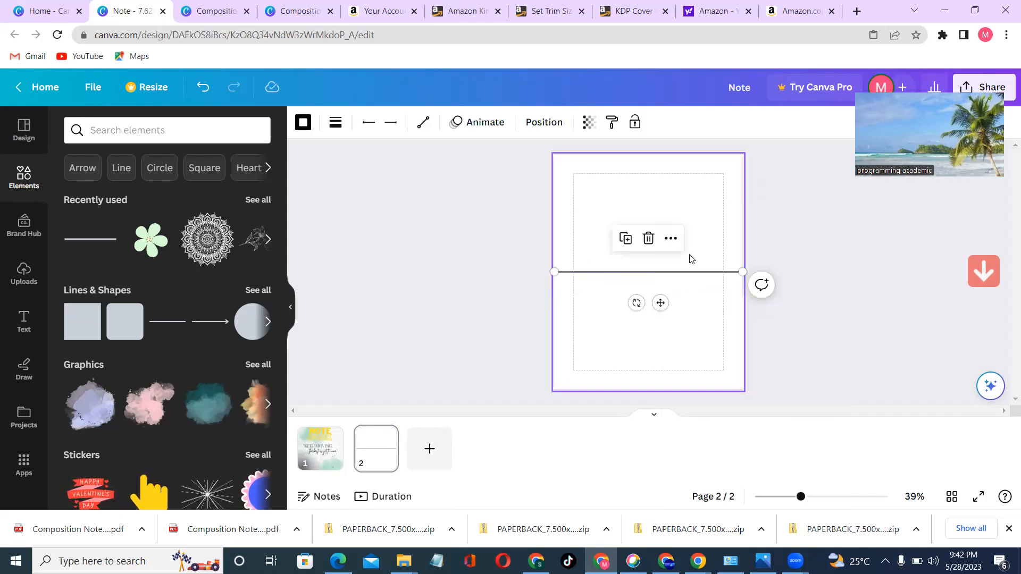
click(660, 287)
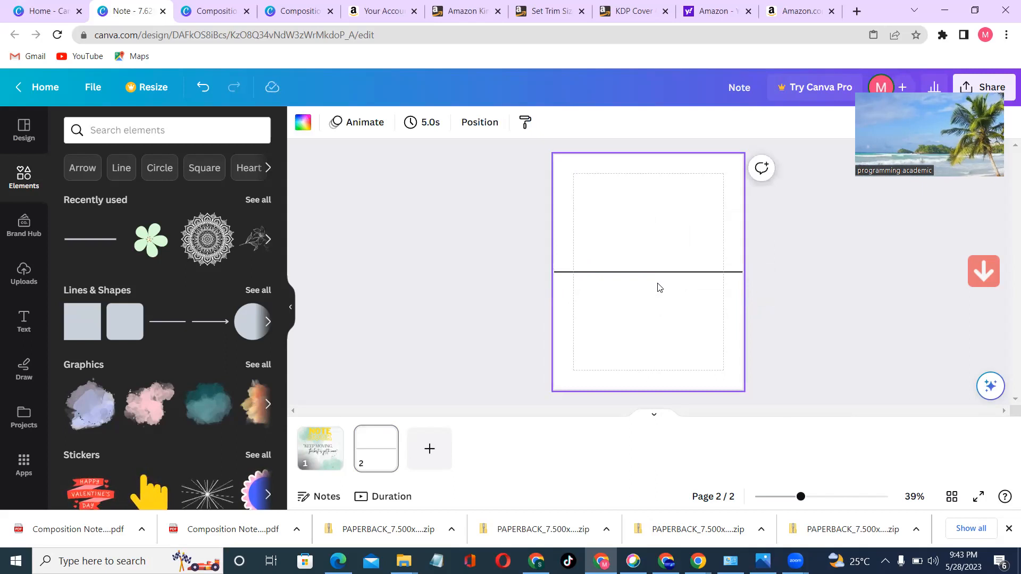
click(660, 288)
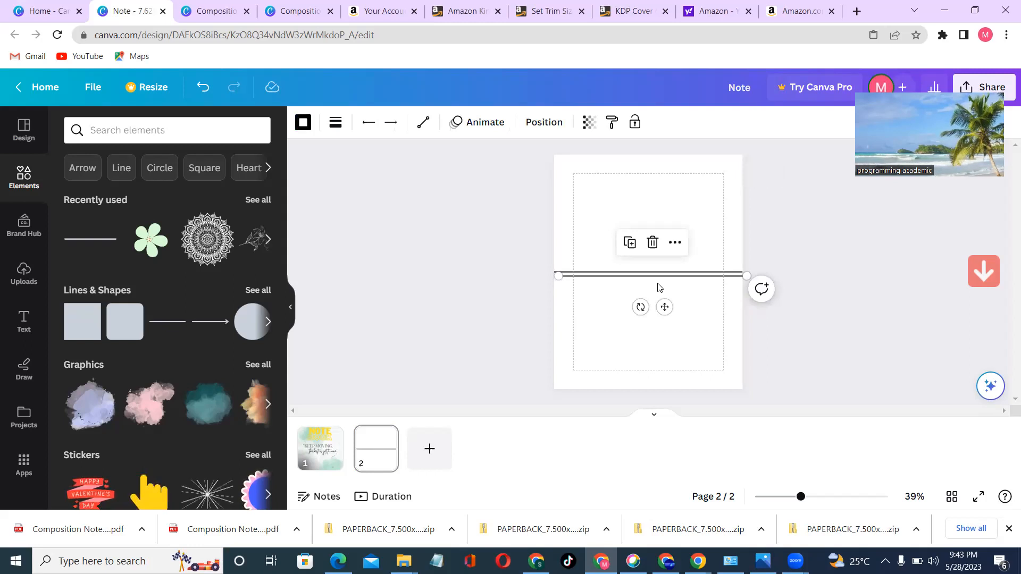
- Duplicate the full-width line repeatedly down page 2 until the copies reach the lower margin guide
key(ctrl+d)
key(ctrl+d)
key(ctrl+d)
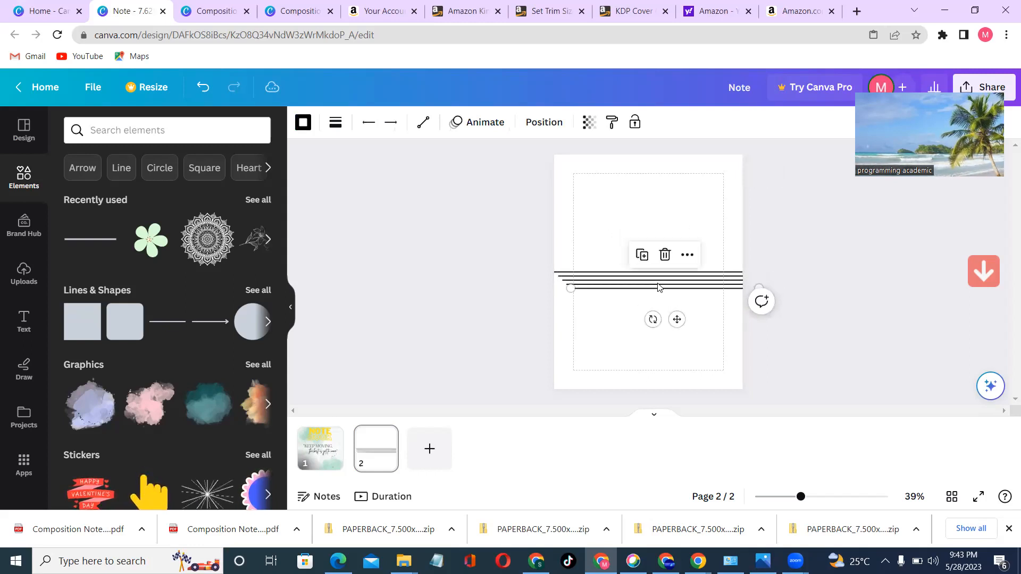
key(ctrl+d)
key(ctrl+d)
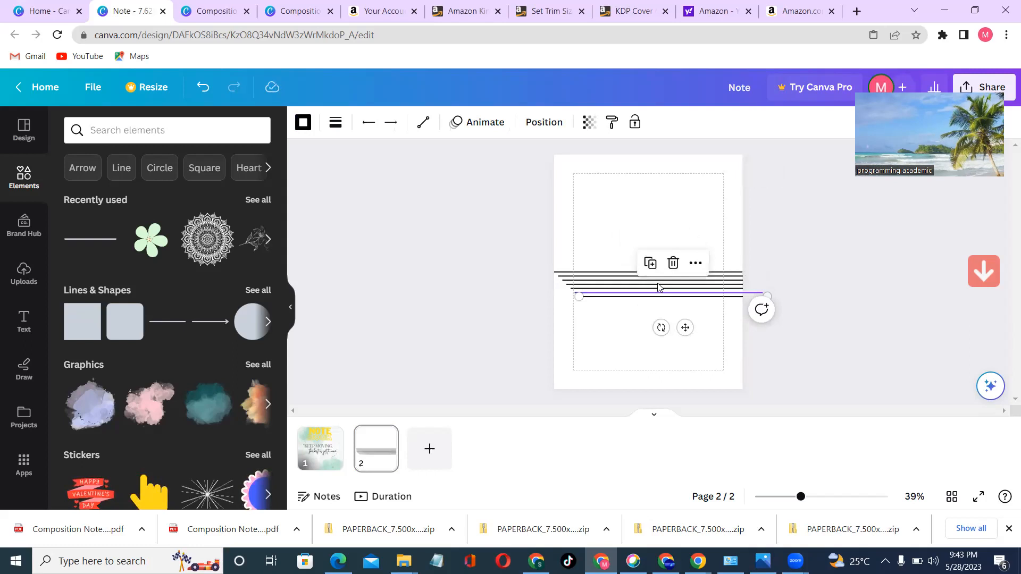
key(ctrl+d)
key(ctrl+d)
key(ctrl+d)
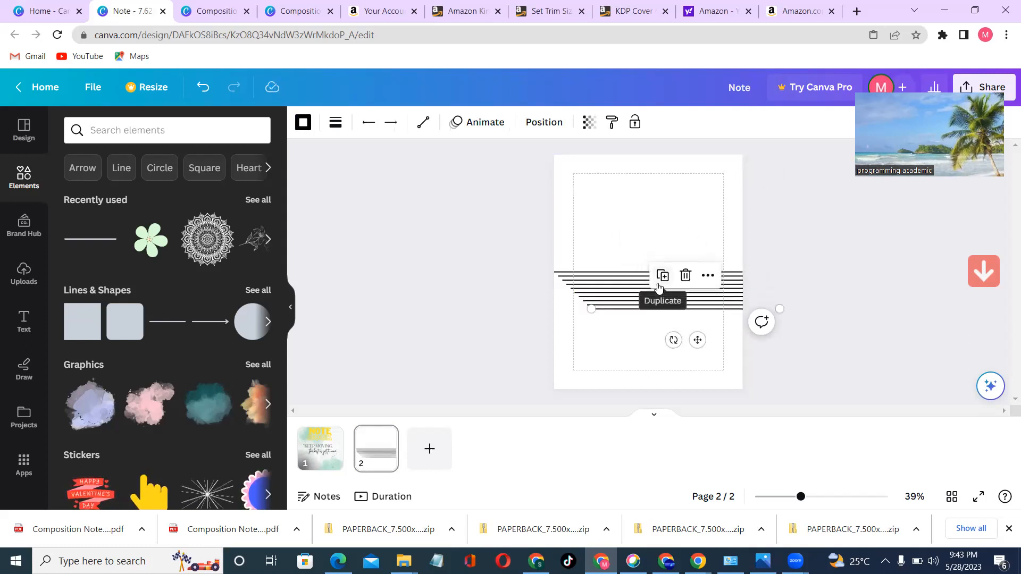
key(ctrl+d)
key(ctrl+d)
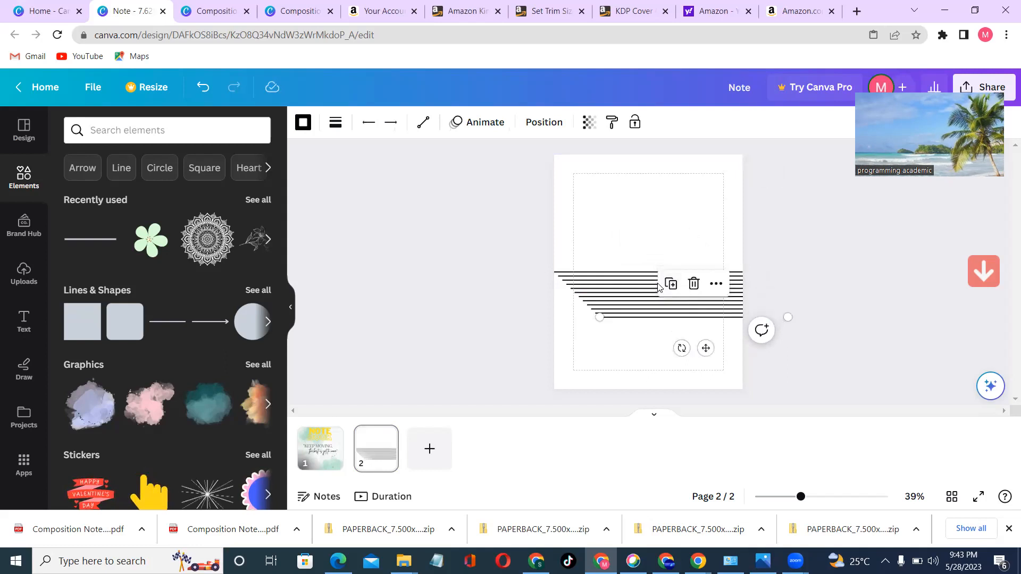
key(ctrl+d)
key(ctrl+d)
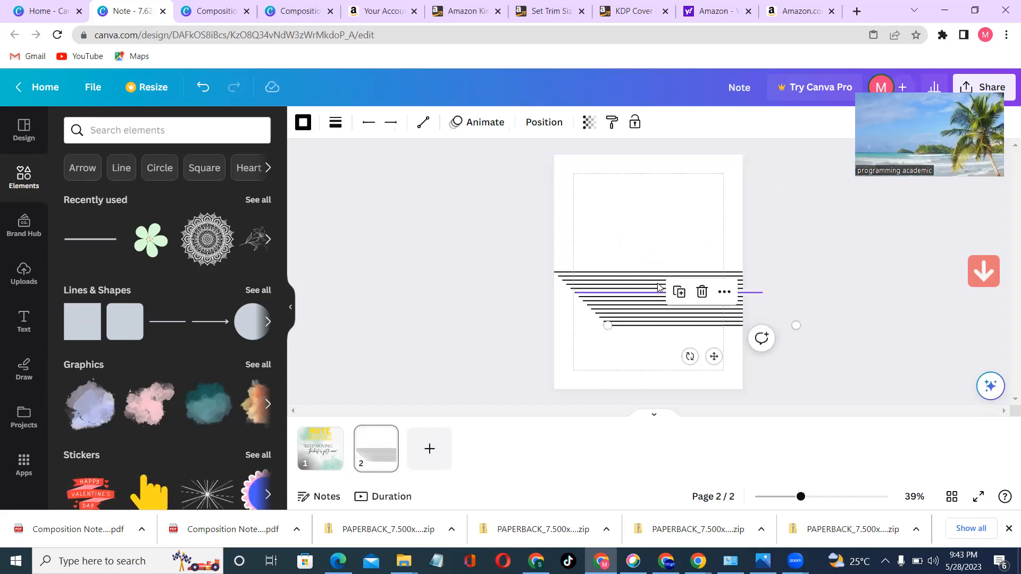
key(ctrl+d)
key(ctrl+d)
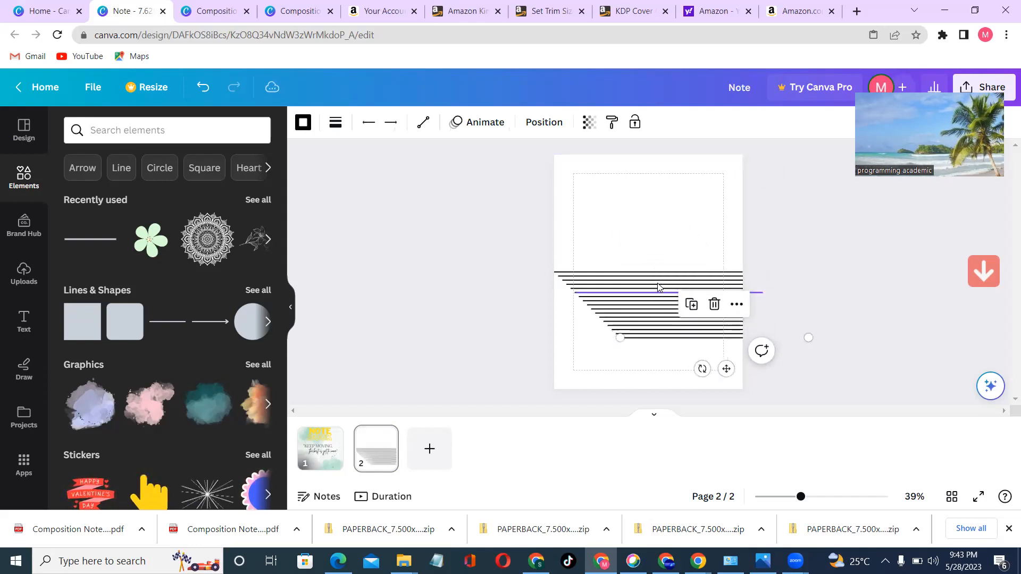
key(ctrl+d)
key(ctrl+d)
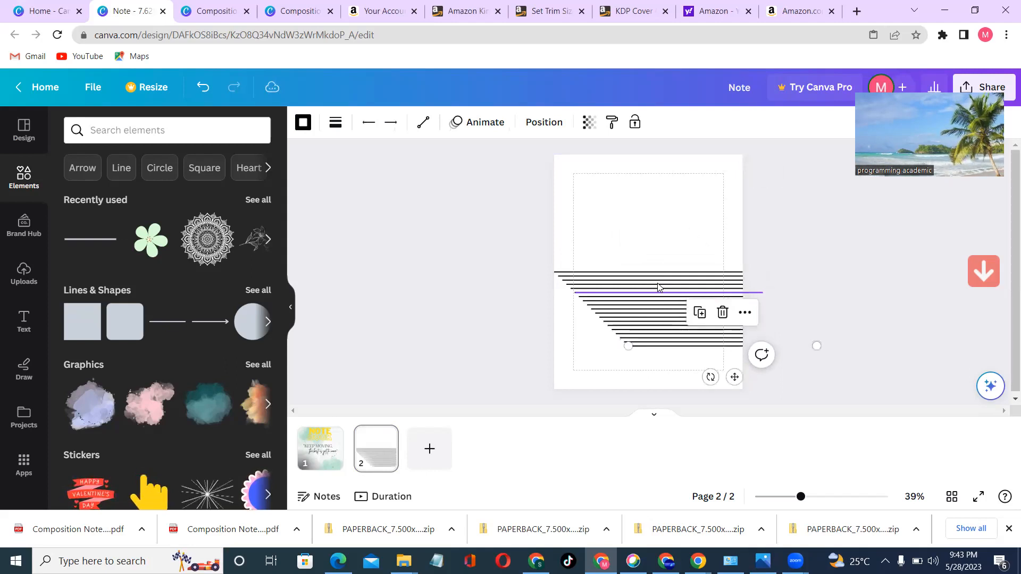
key(ctrl+d)
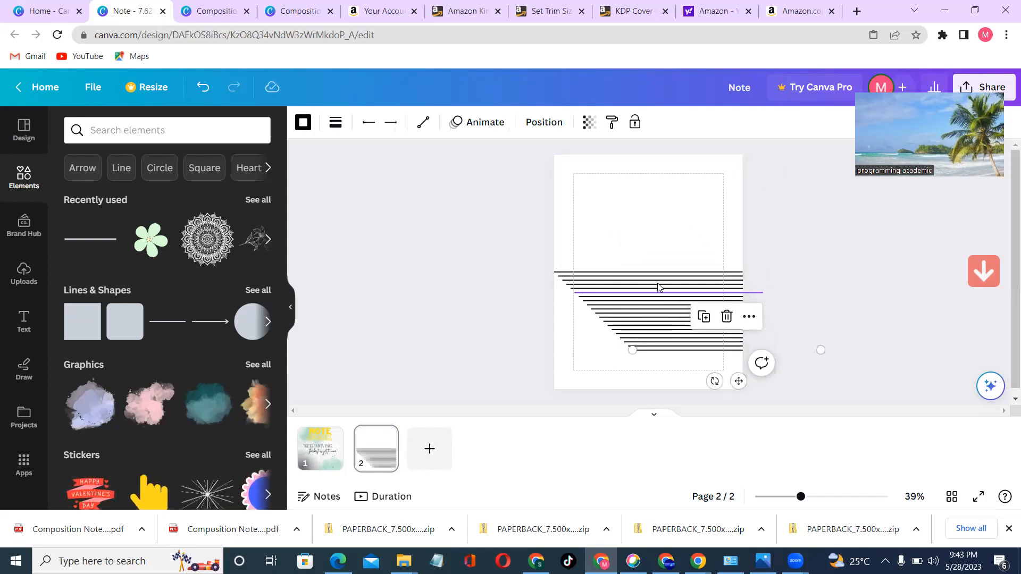
key(ctrl+d)
key(ctrl+d)
key(ctrl+d)
key(ctrl+d)
key(ctrl+d)
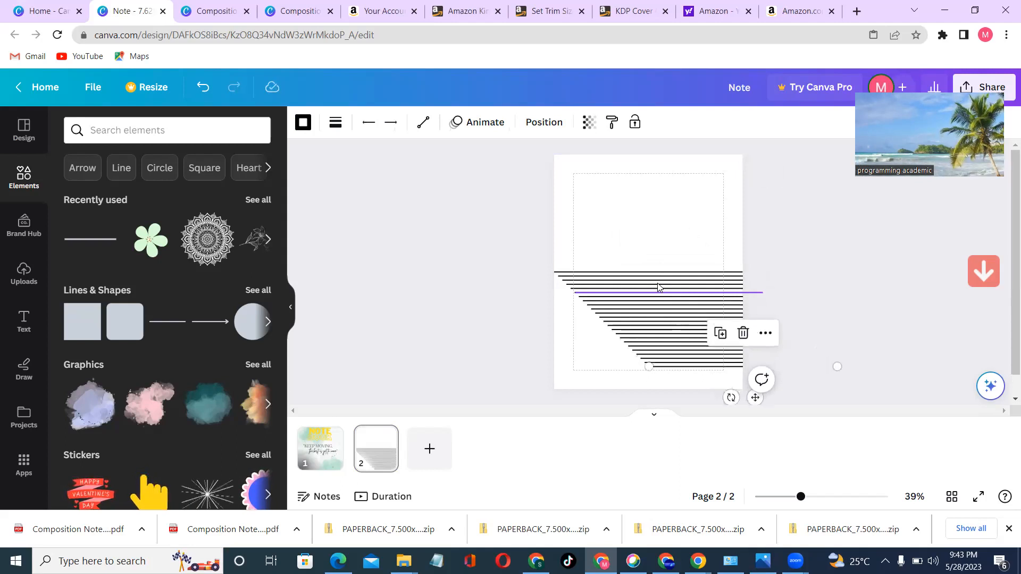
key(ctrl+d)
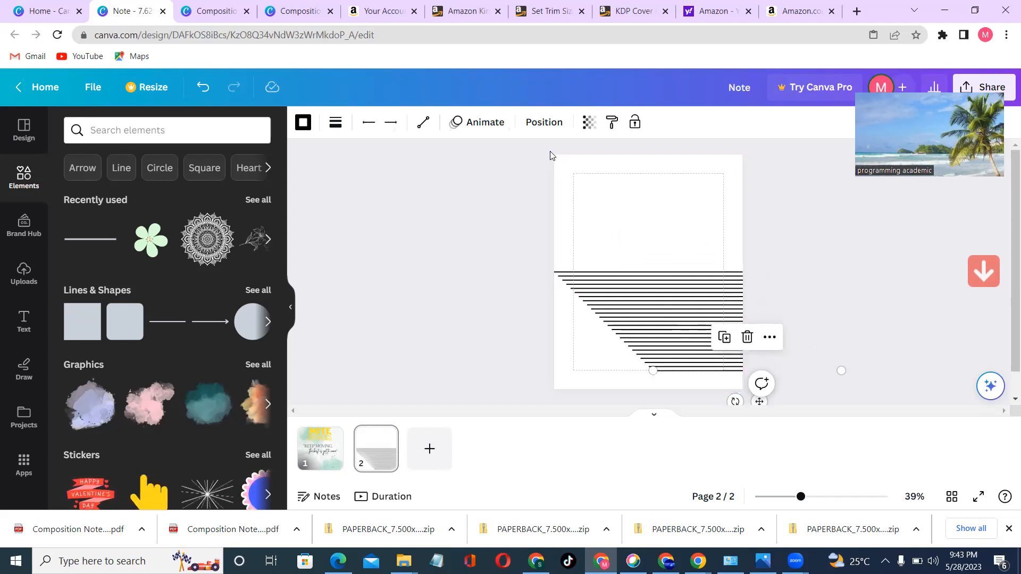
- Select all the staggered lines on page 2 and tidy them up into an aligned, evenly spaced stack
drag(550, 151, 778, 402)
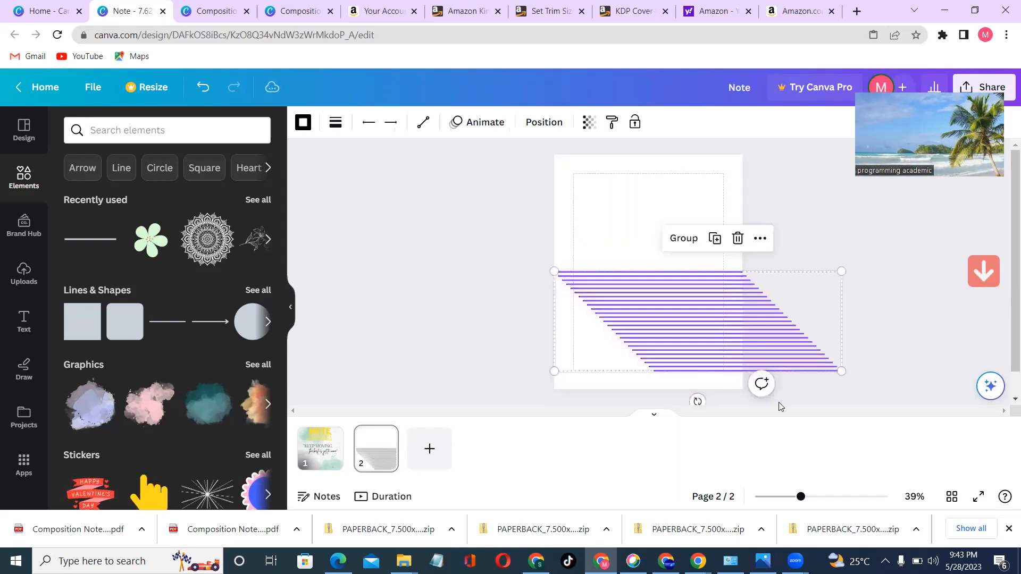
click(548, 122)
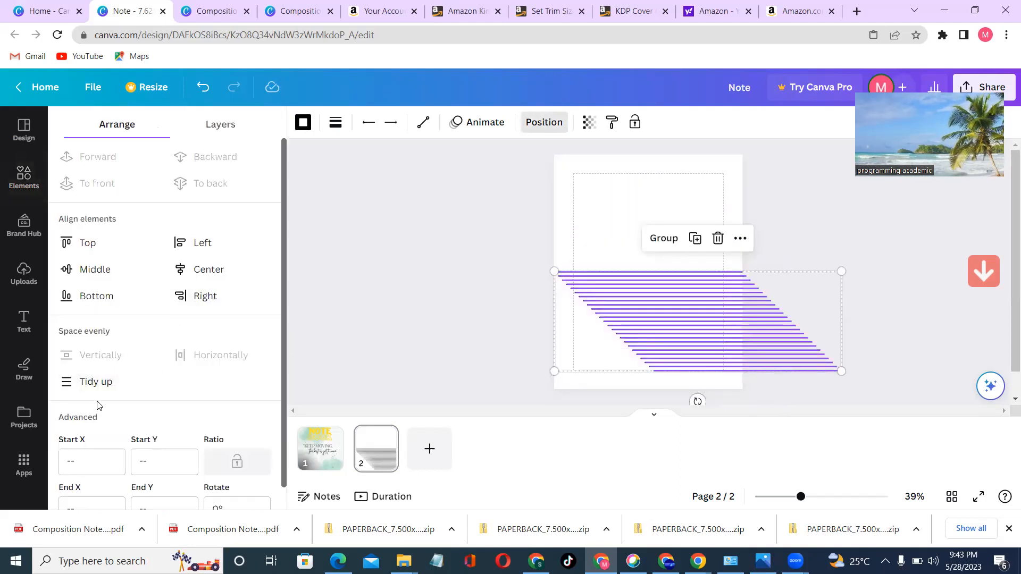
click(101, 389)
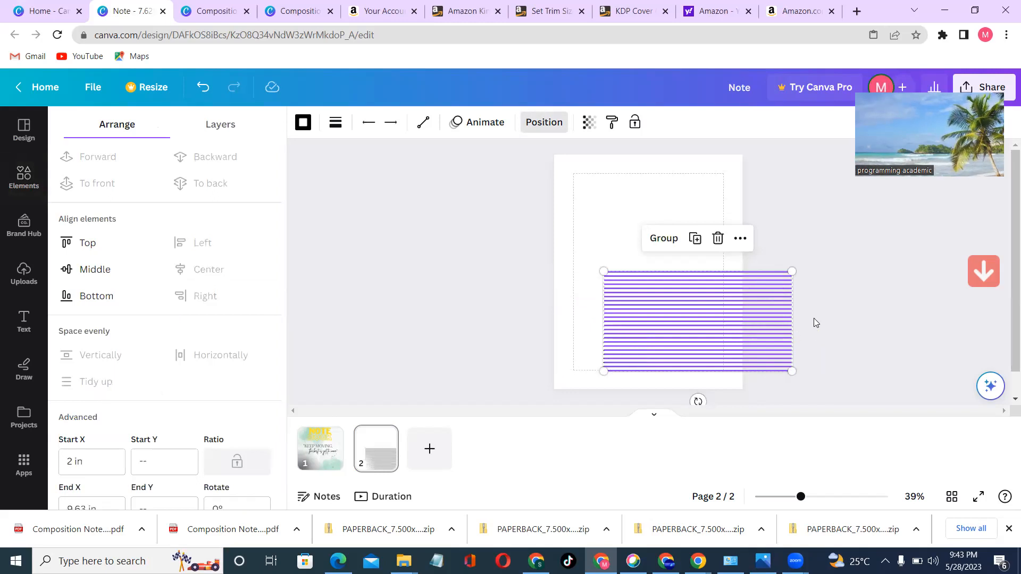
- Move the whole stack of lines to the top of page 2, flush with both side edges of the page
drag(554, 155, 800, 430)
drag(783, 347, 725, 319)
drag(732, 273, 732, 244)
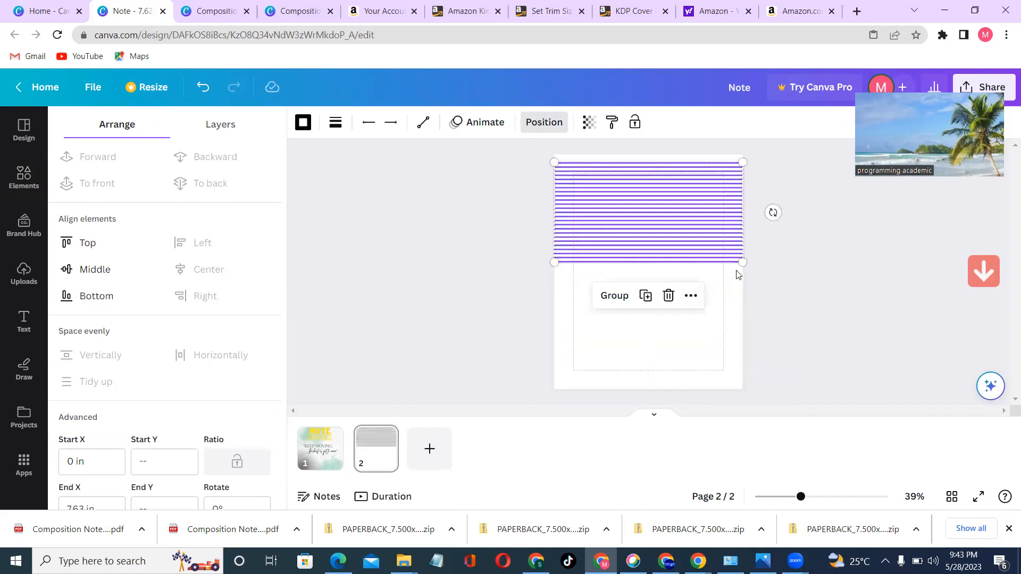
- Scale the stack of lines up from its lower corner until the ruling covers the full height of page 2
drag(743, 263, 916, 573)
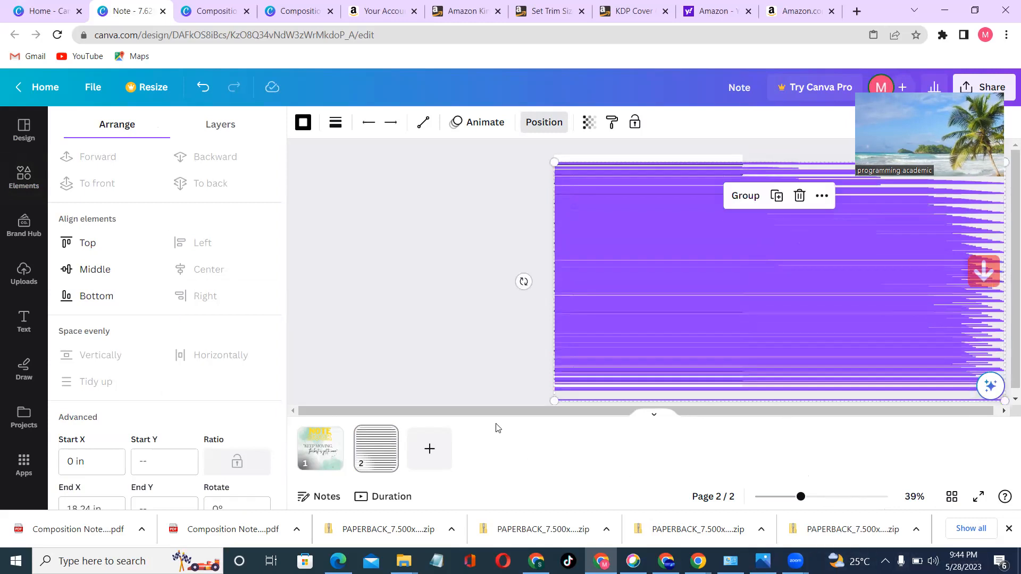
click(491, 279)
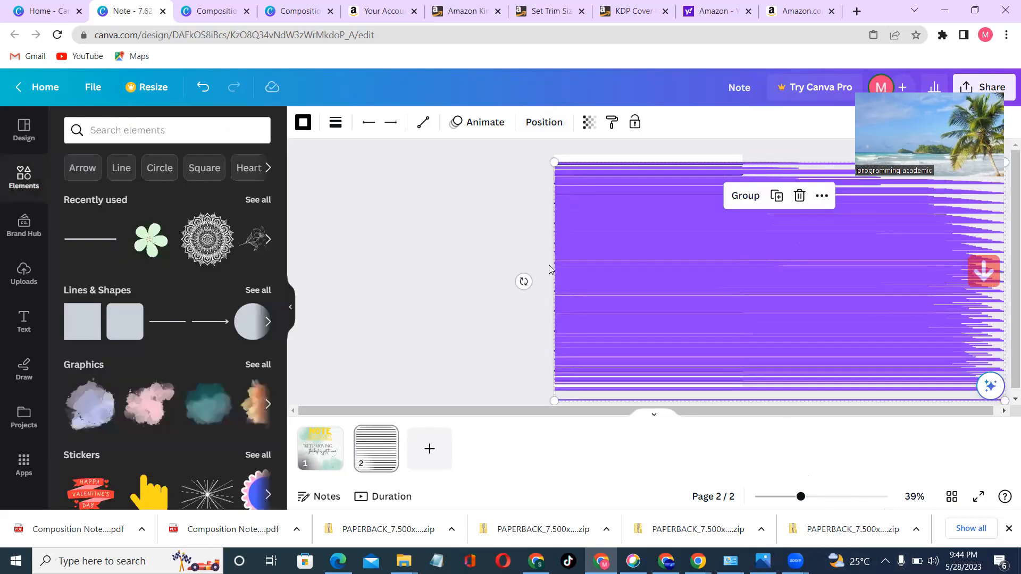
click(503, 191)
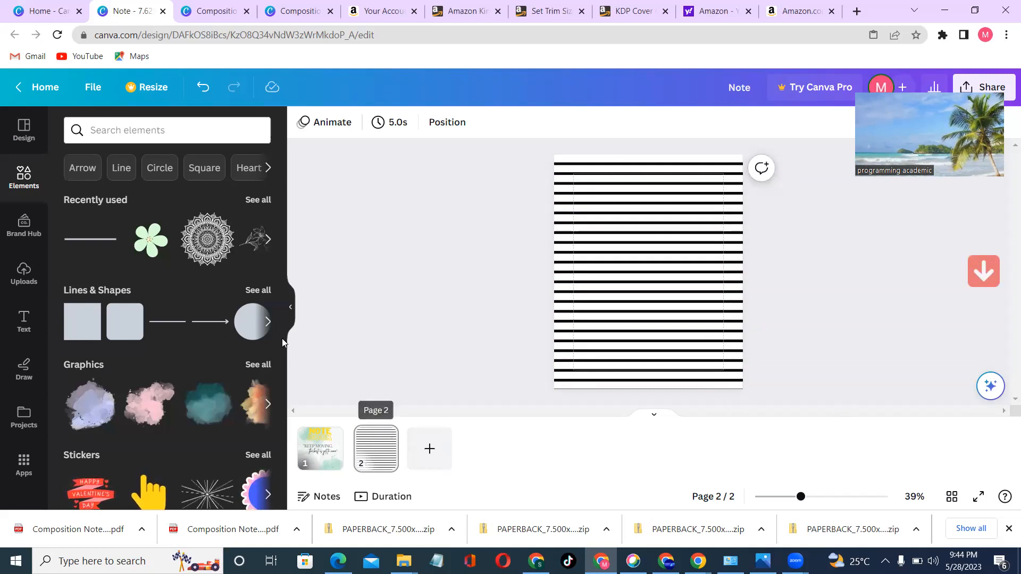
- Add the recently used green flower graphic to the lower-right area of page 2 and shrink it to a small accent
drag(153, 247, 690, 334)
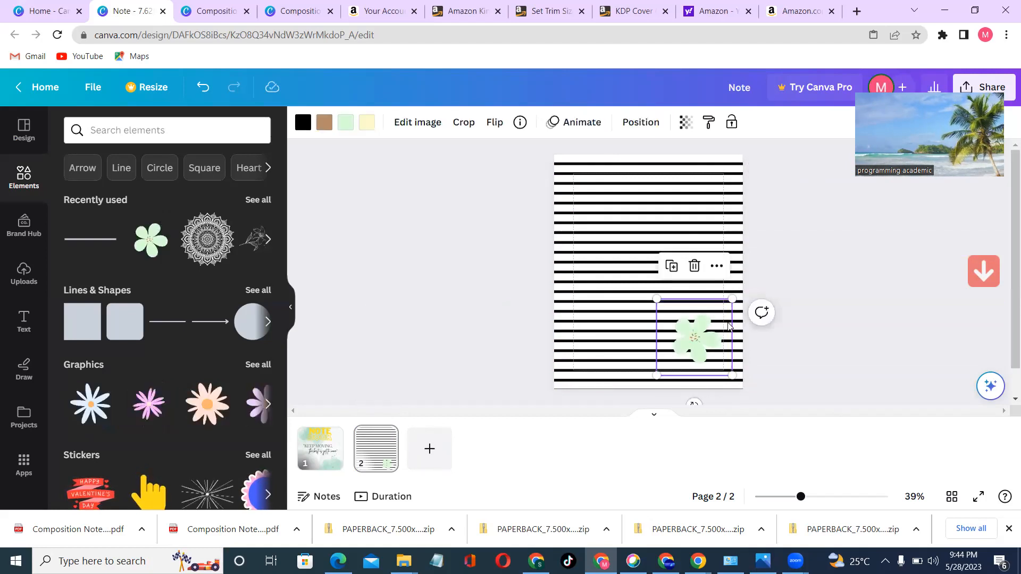
mouse_move(732, 375)
mouse_down()
mouse_move(712, 359)
mouse_move(729, 365)
mouse_up()
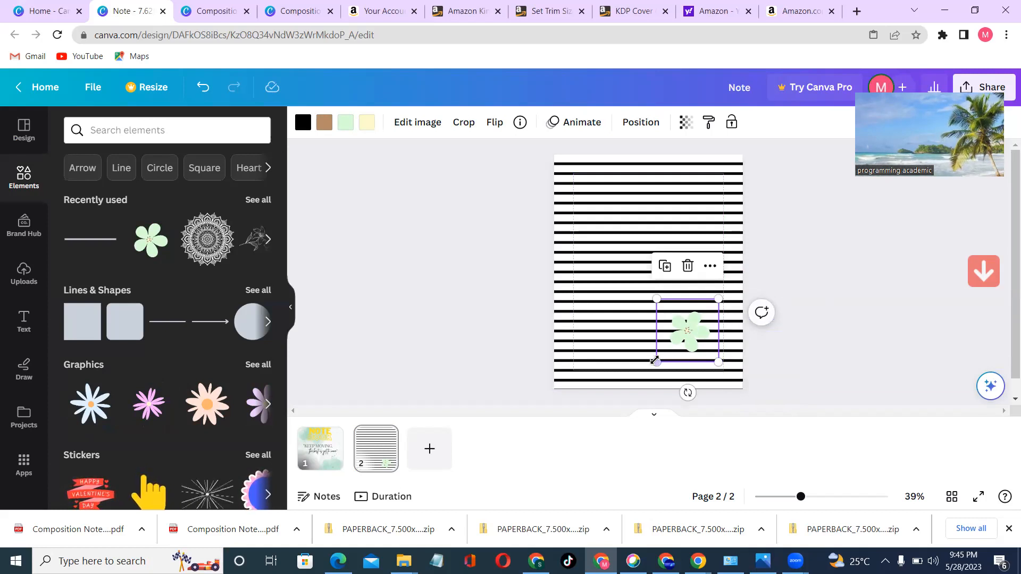
drag(657, 361, 705, 347)
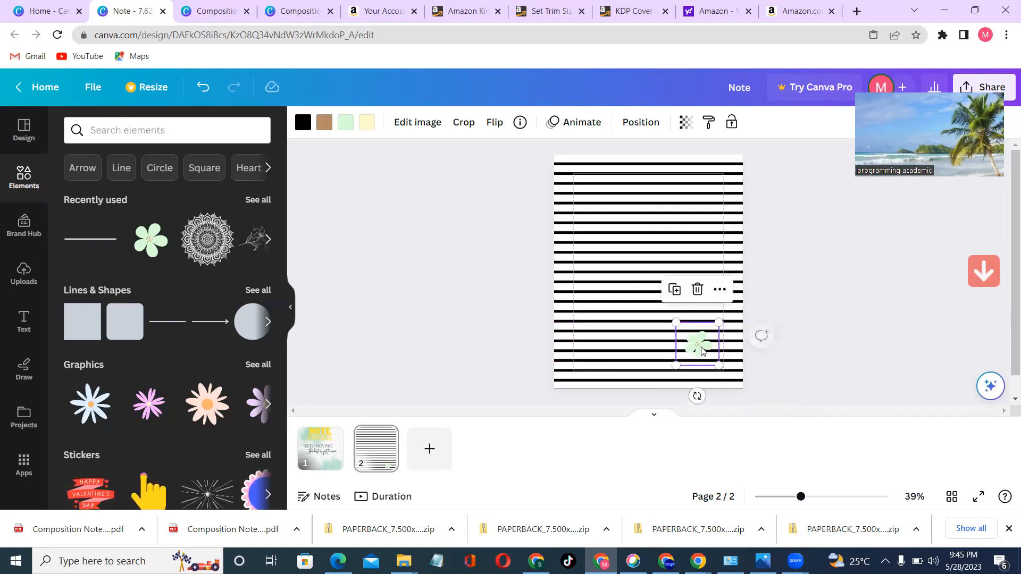
click(857, 288)
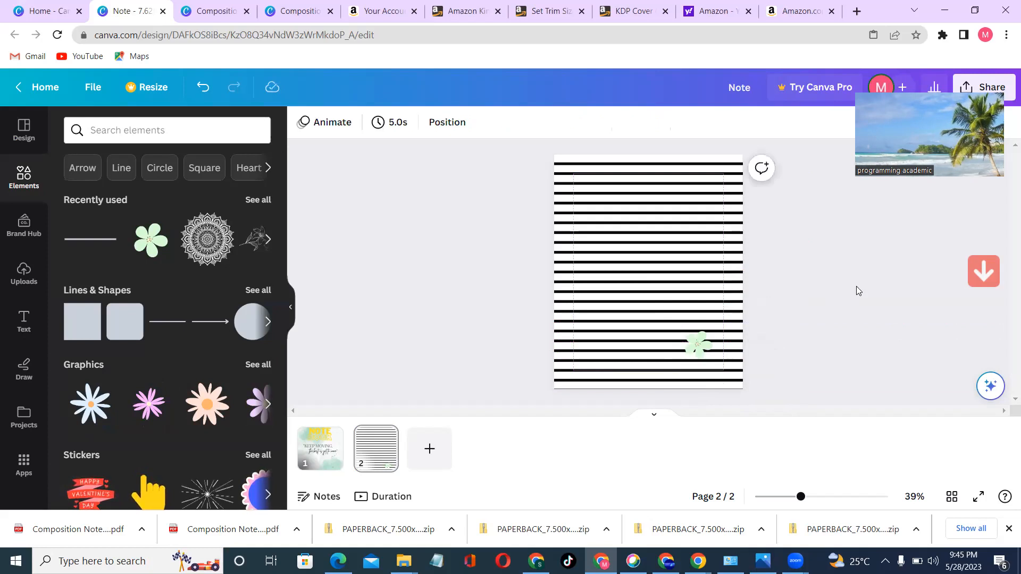
- Recolor the flower's light green petals with the medium gray from the default solid colors
click(696, 344)
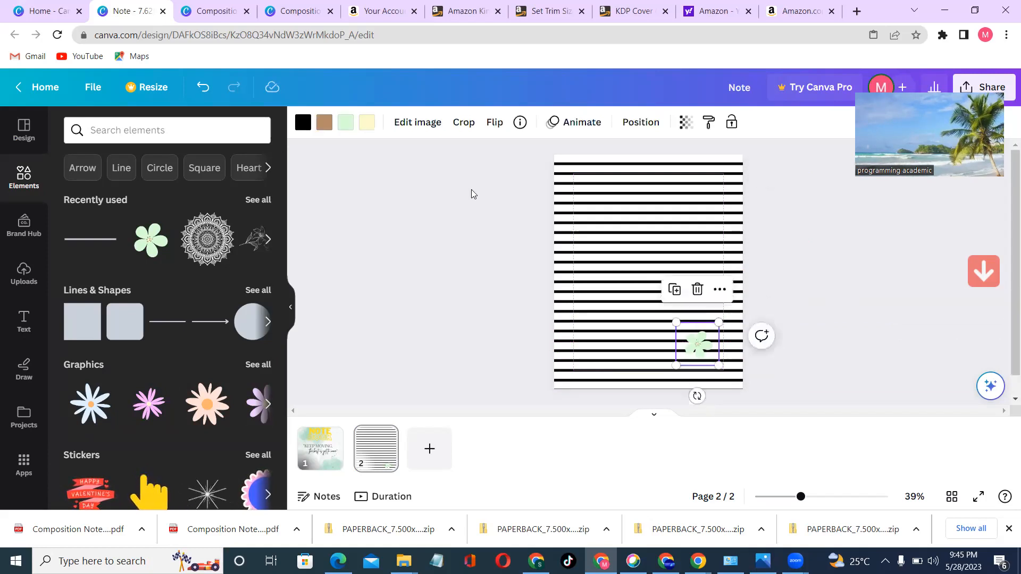
click(343, 123)
click(149, 207)
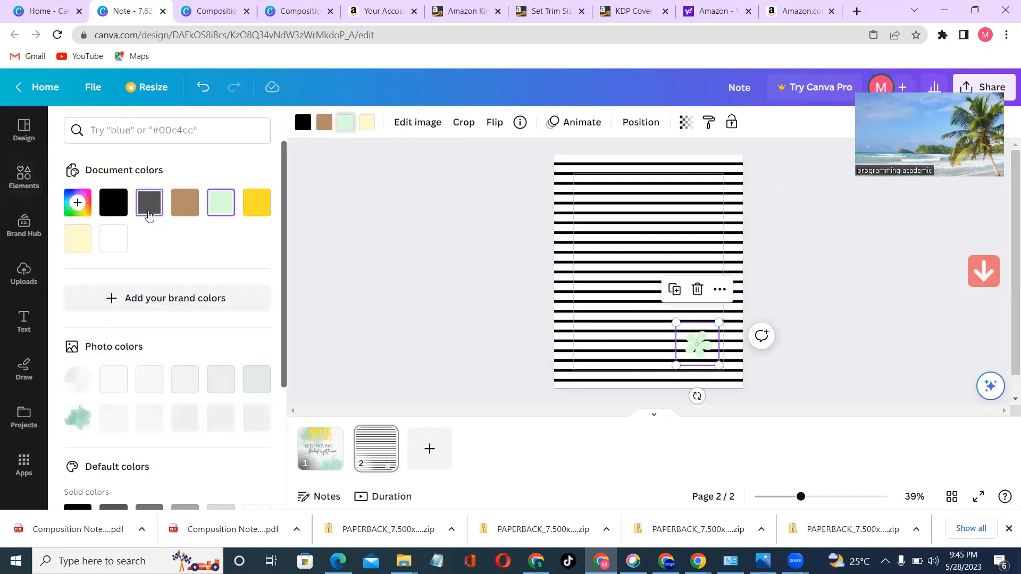
click(225, 381)
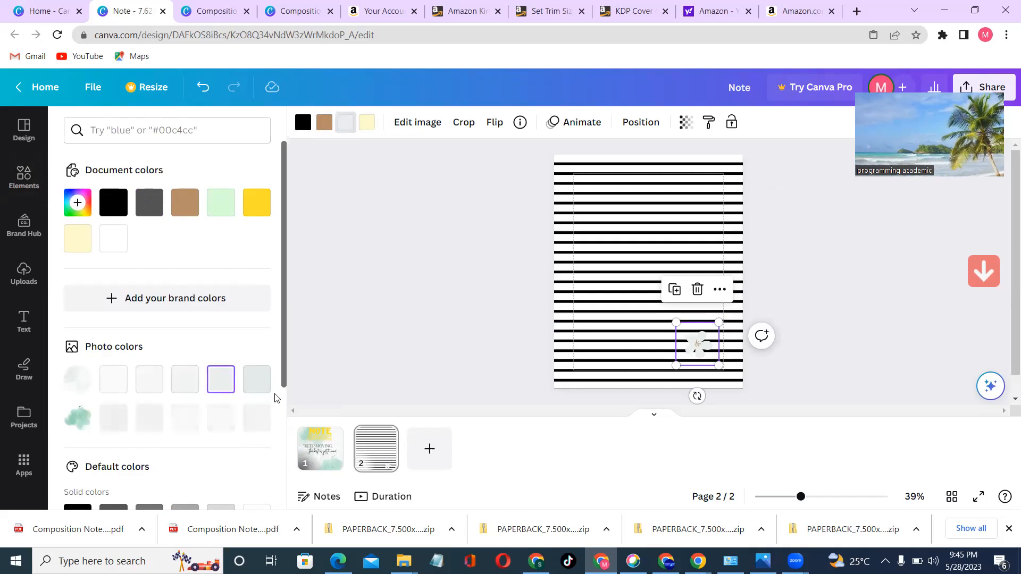
scroll(186, 339, down, 3)
click(186, 339)
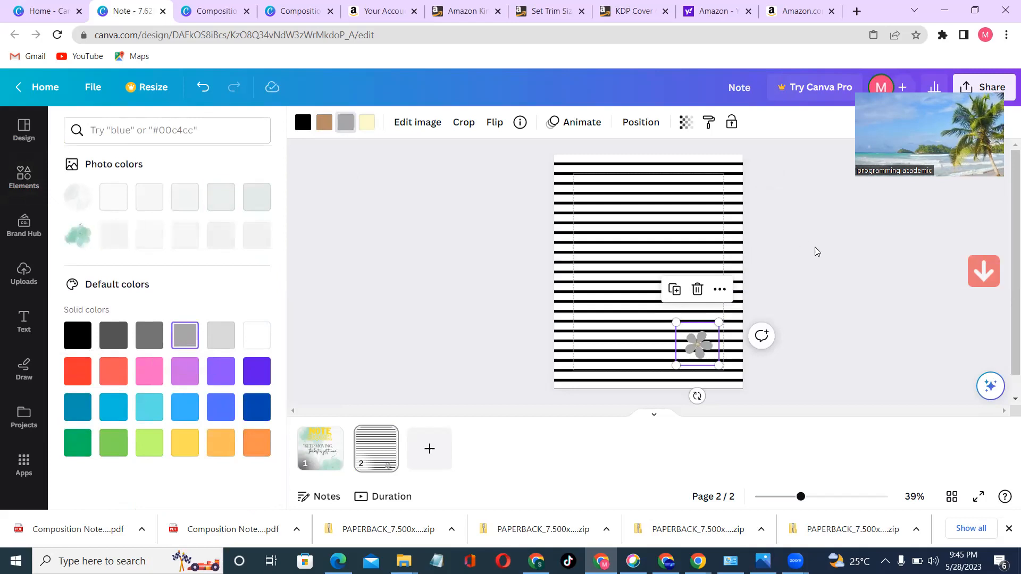
key(Escape)
click(388, 270)
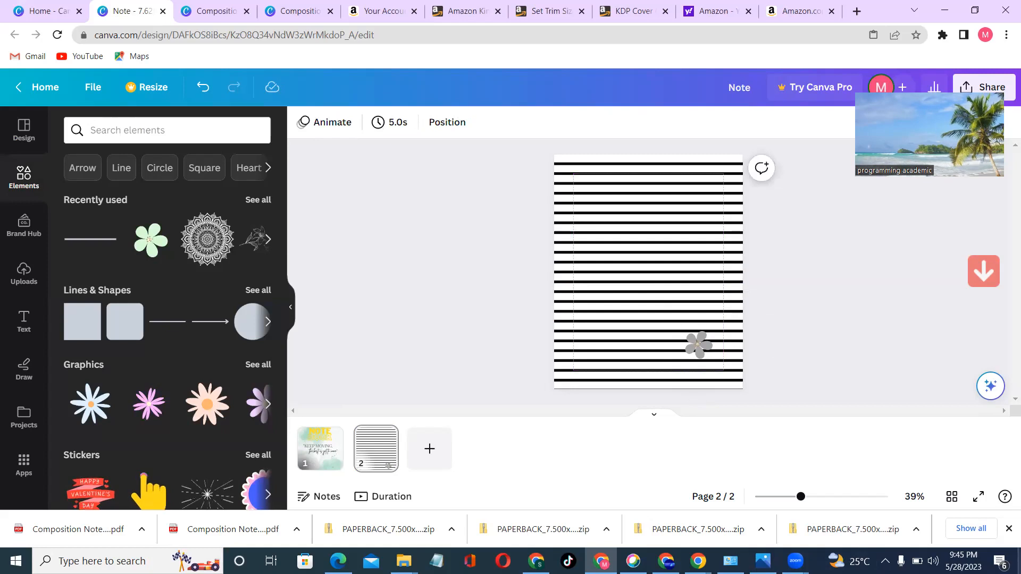
- Duplicate the finished ruled page five times so the notebook runs to page 7
right_click(383, 461)
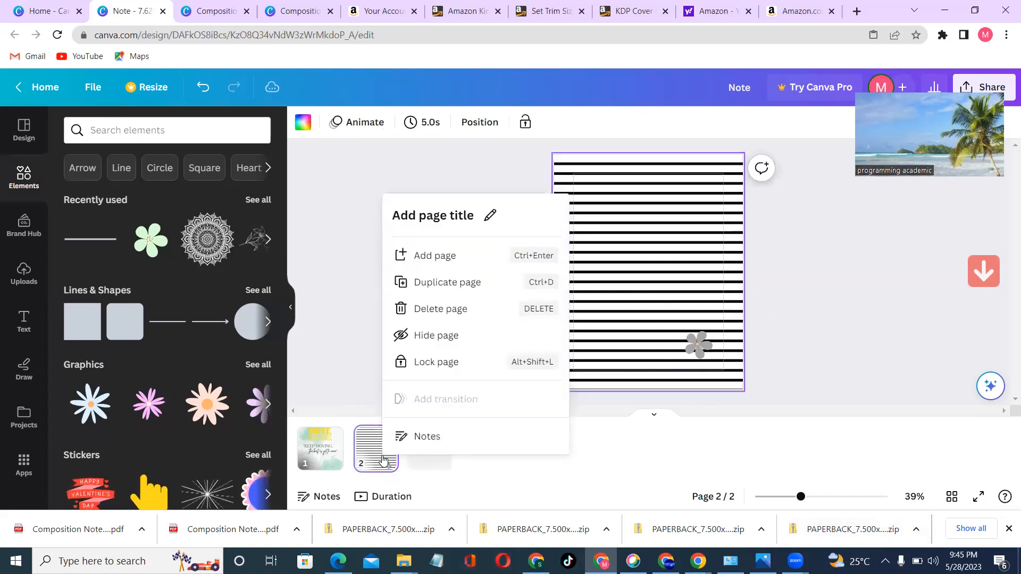
click(454, 283)
right_click(439, 451)
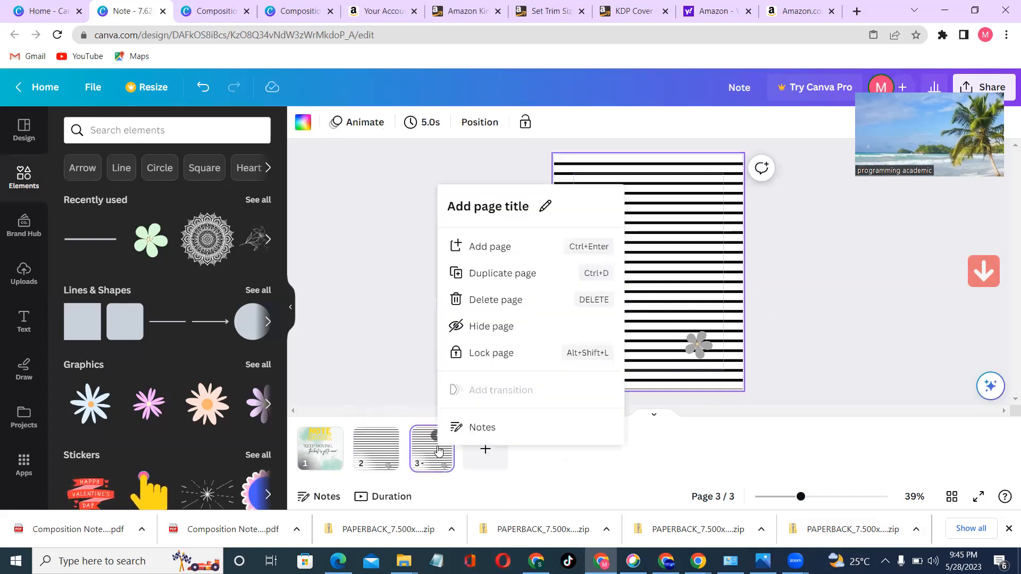
click(495, 274)
mouse_move(497, 450)
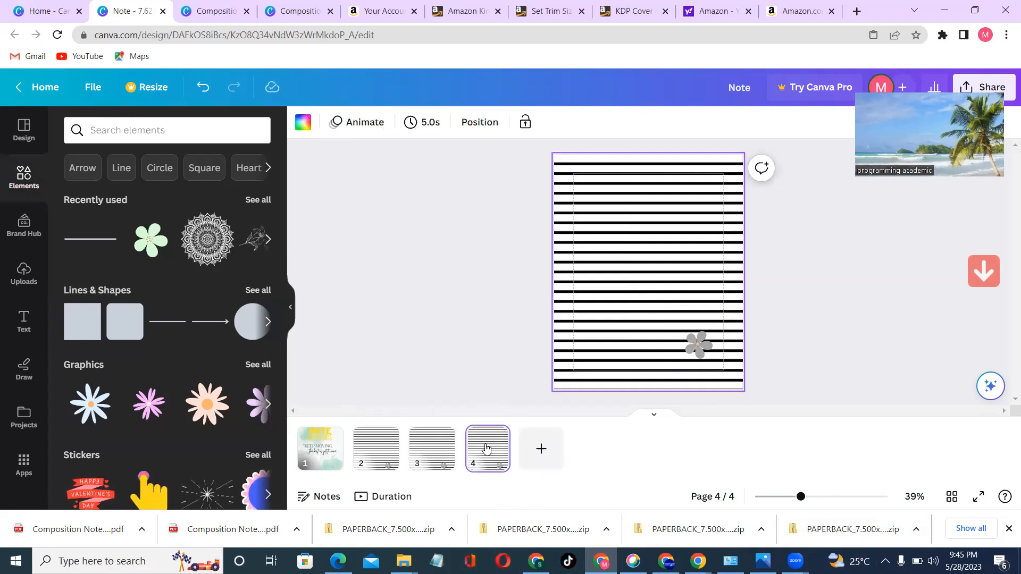
right_click(497, 450)
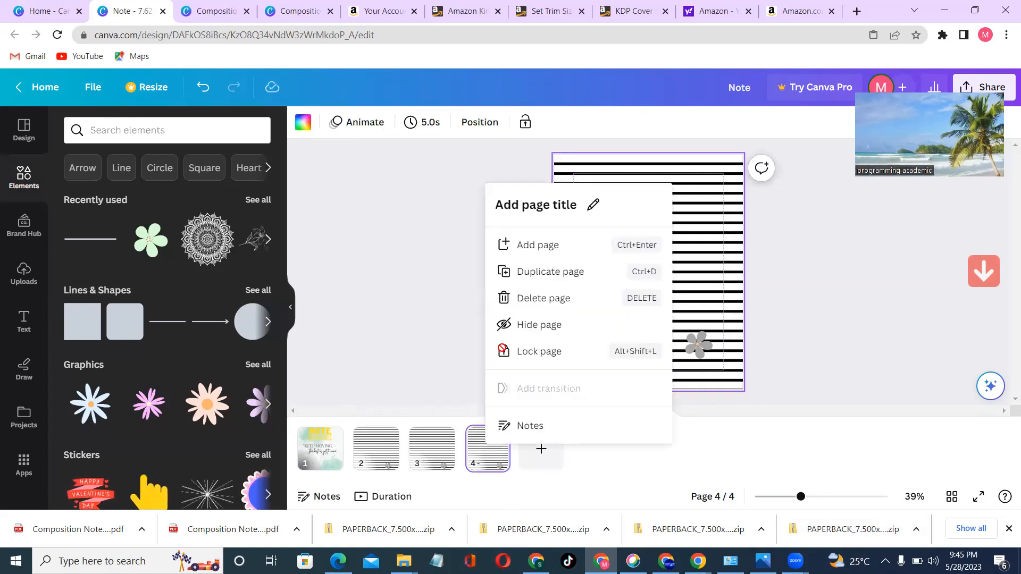
click(560, 272)
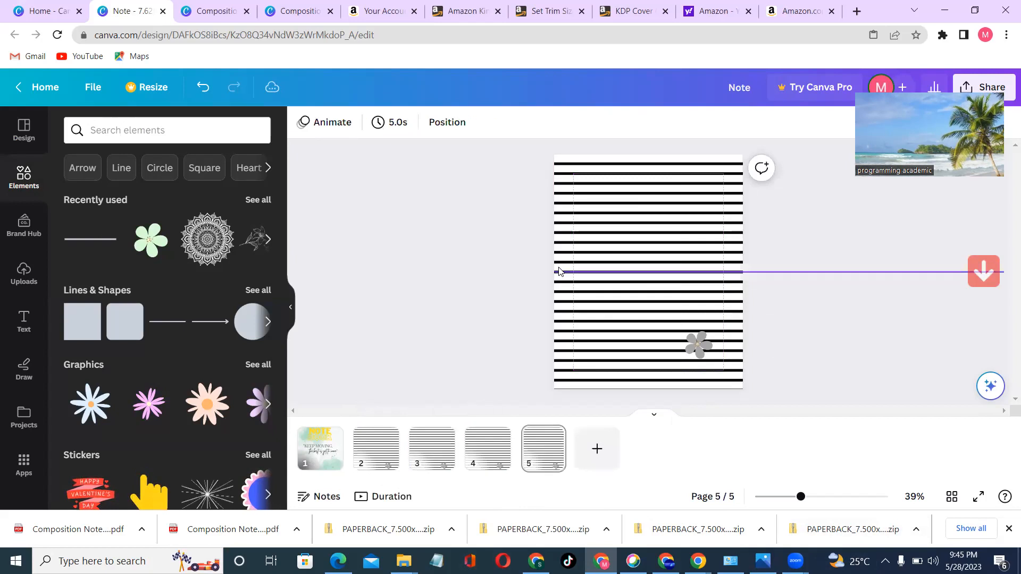
right_click(549, 449)
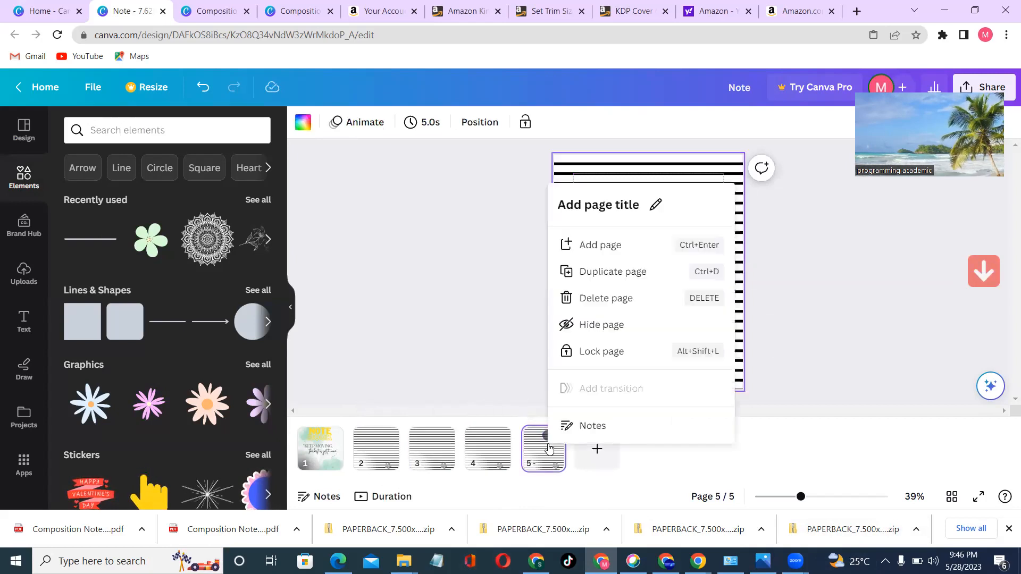
click(614, 272)
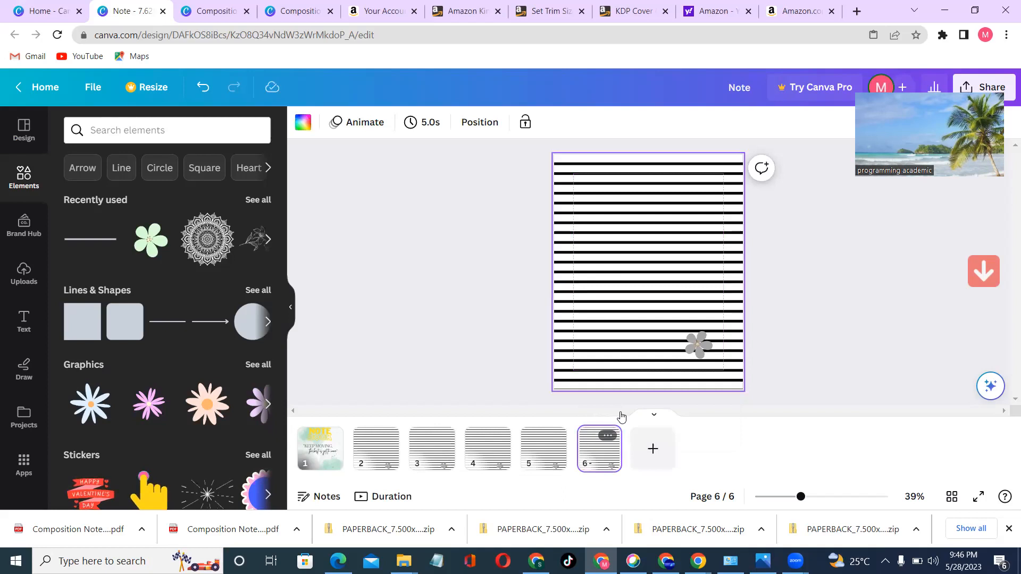
right_click(606, 451)
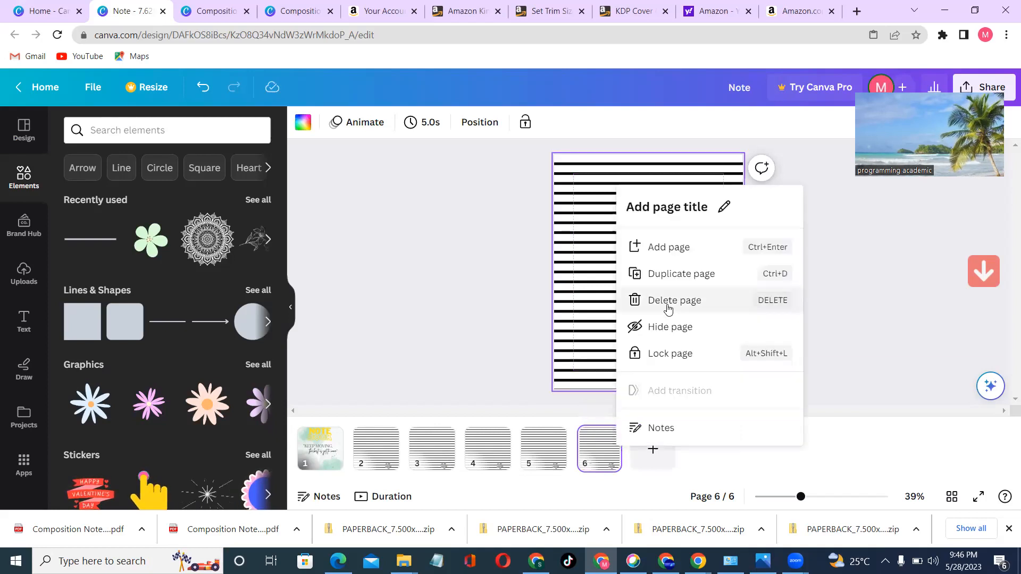
click(681, 277)
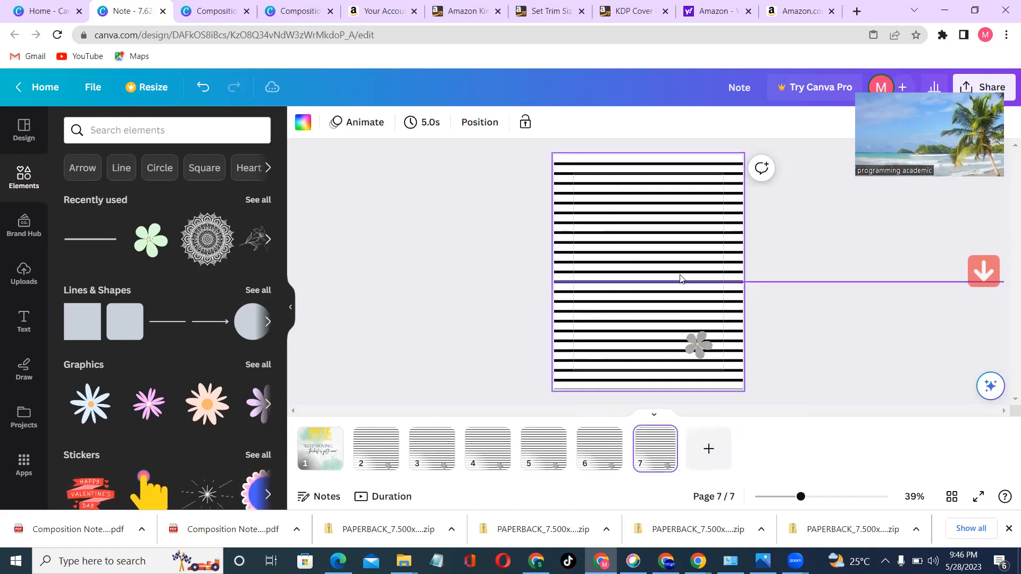
- Show all notebook pages as a grid and delete the last ruled page, page 7
click(952, 499)
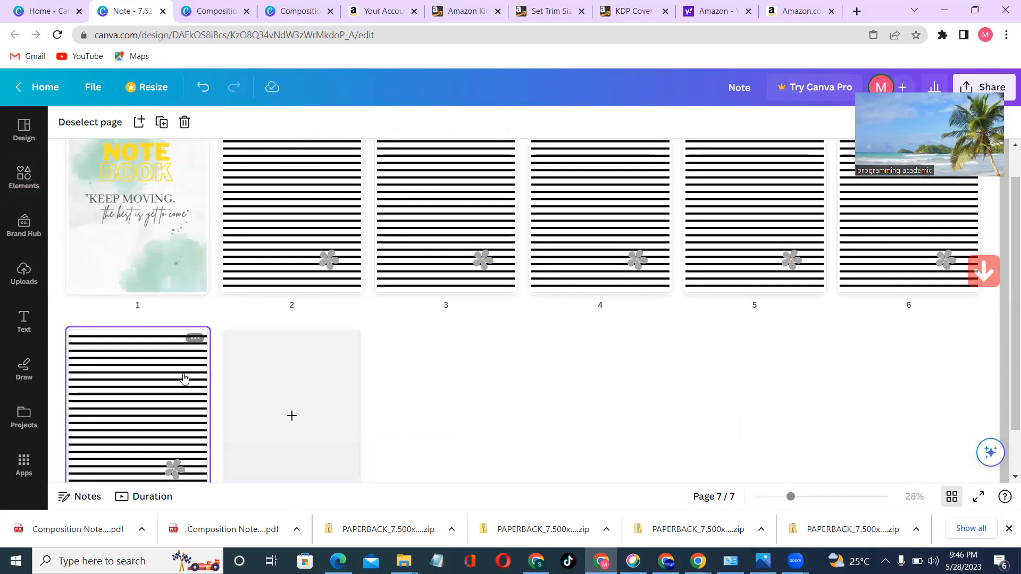
click(201, 339)
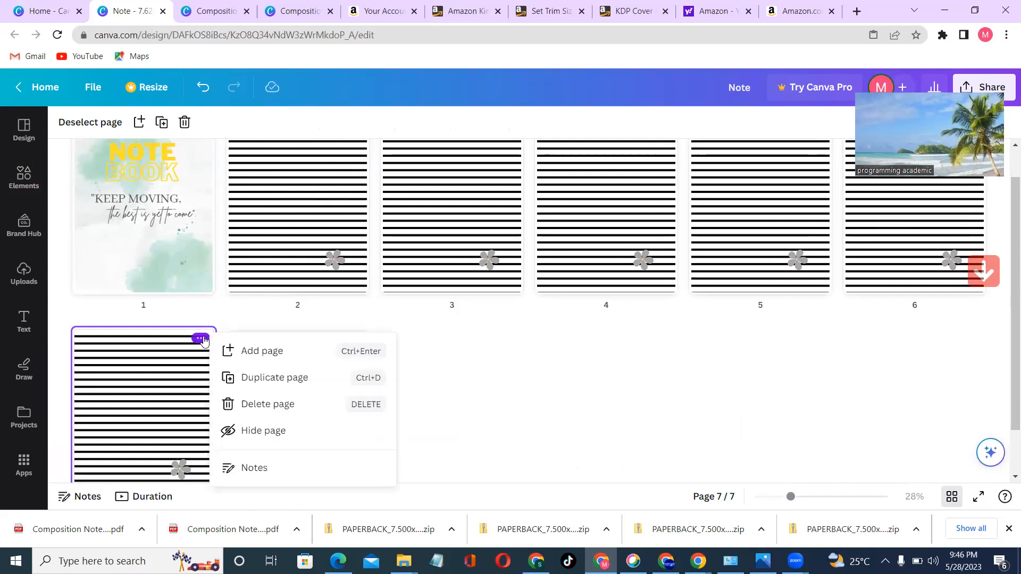
click(282, 406)
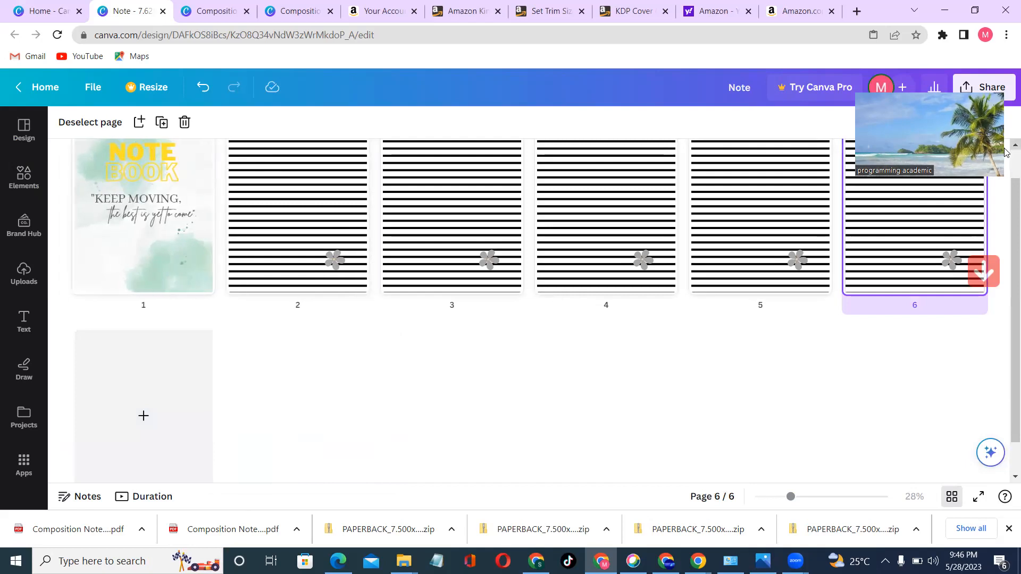
- Select ruled pages 2 to 6 together and duplicate the set repeatedly until the notebook runs to page 126
scroll(536, 134, up, 1)
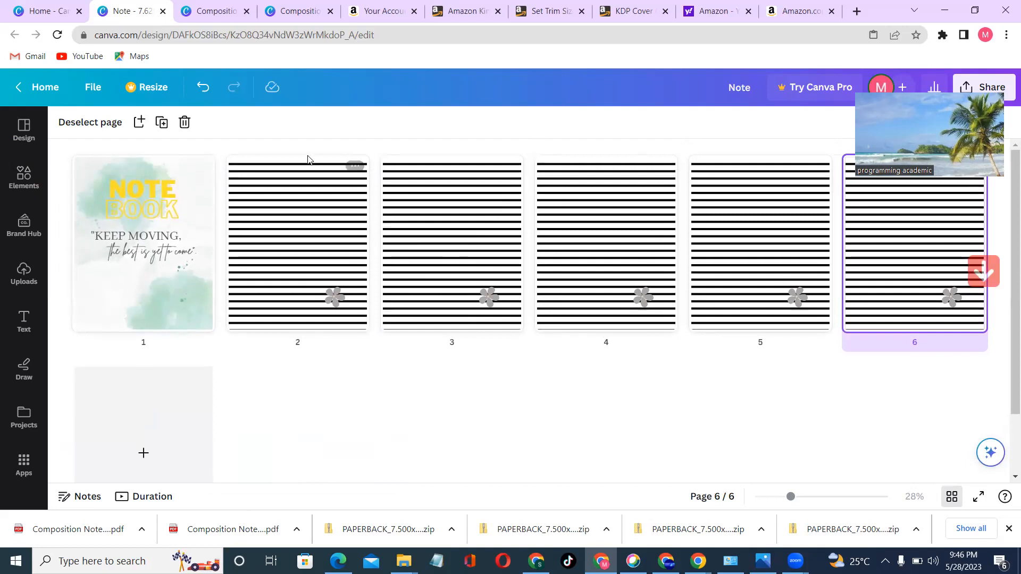
drag(228, 153, 996, 340)
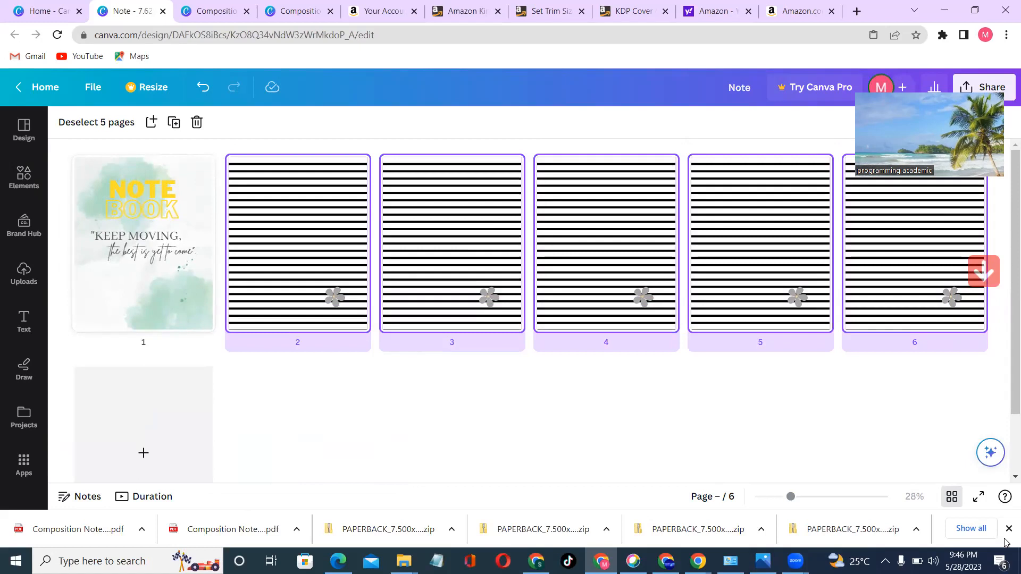
key(ctrl+d)
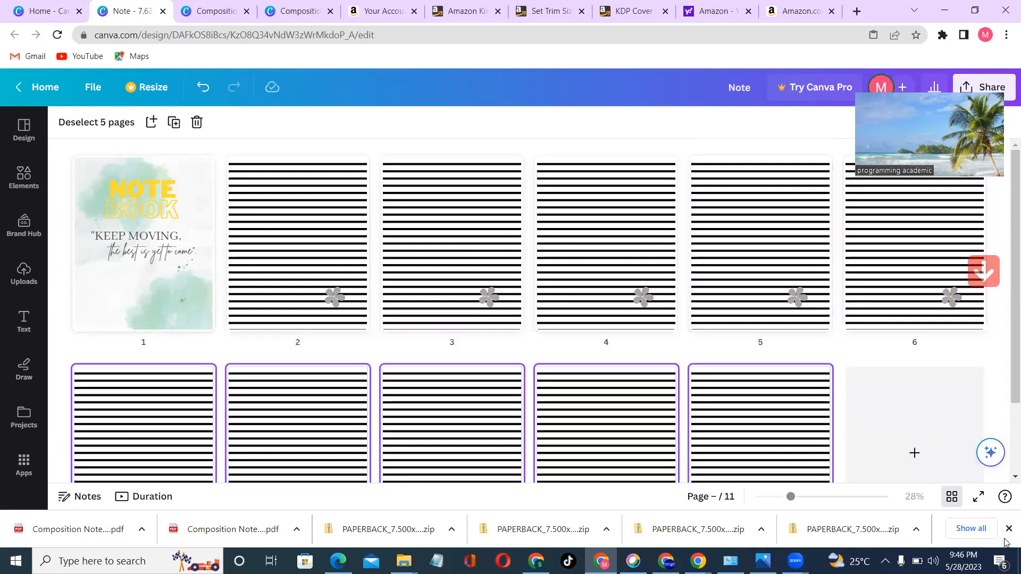
key(ctrl+d)
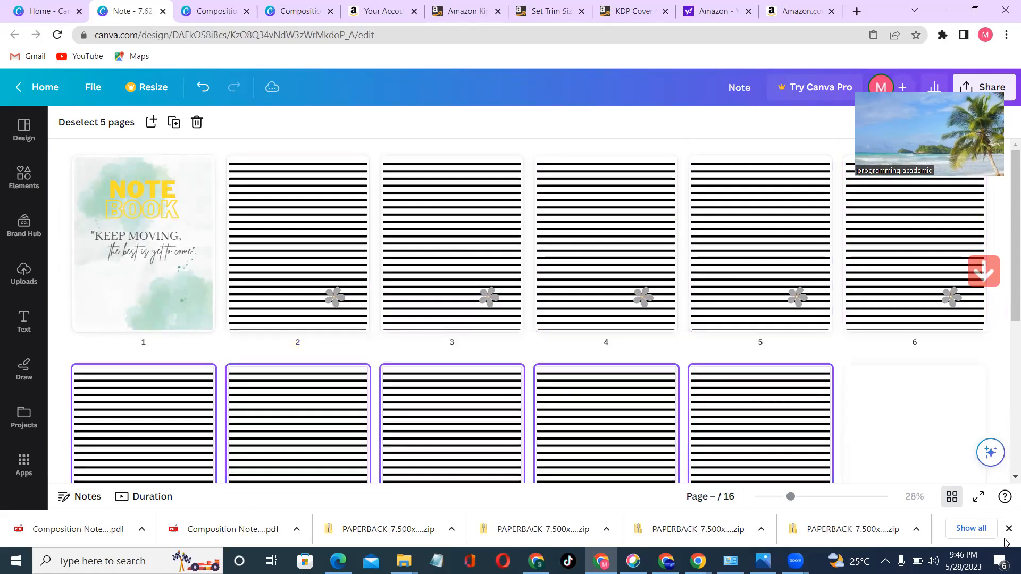
key(ctrl+d)
key(ctrl+d)
key(ctrl+d)
key(ctrl+d)
key(ctrl+d)
key(ctrl+d)
key(ctrl+d)
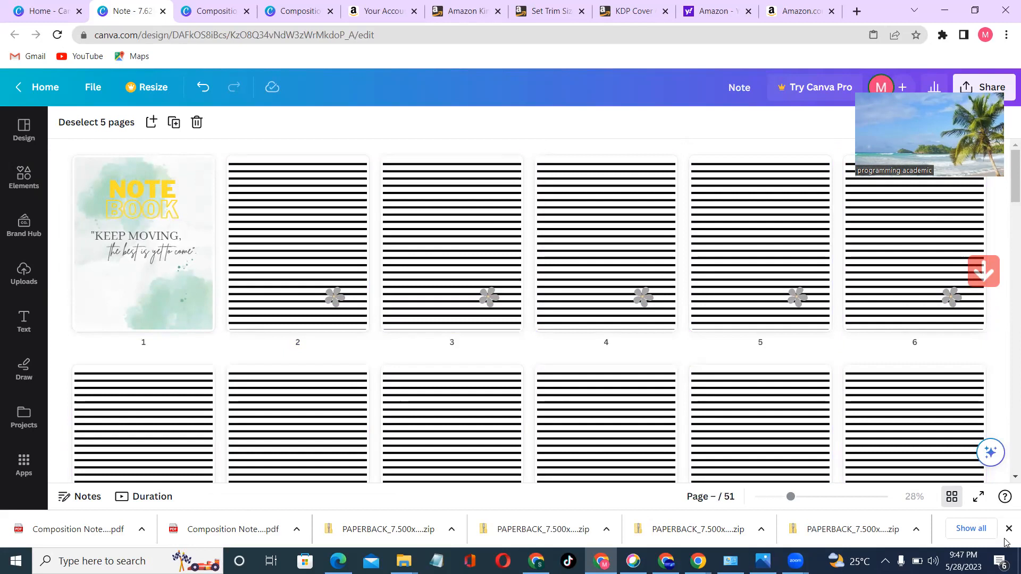
key(ctrl+d)
key(ctrl+d)
key(ctrl+v)
key(ctrl+v)
key(ctrl+v)
key(ctrl+v)
key(ctrl+v)
key(ctrl+v)
key(ctrl+v)
key(ctrl+v)
key(ctrl+v)
key(ctrl+v)
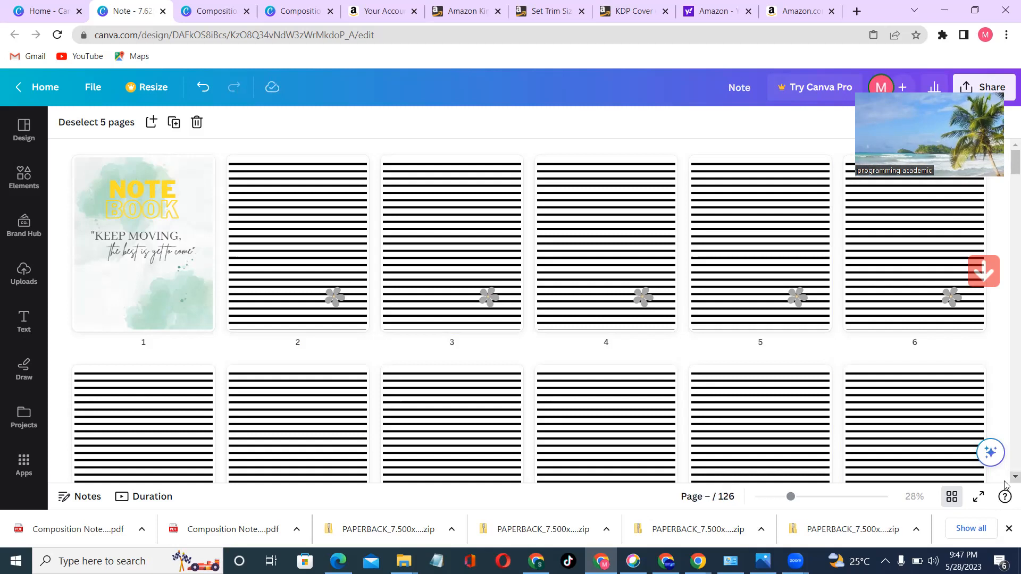
- Duplicate the last five ruled pages once more and delete page 131 so the notebook ends at page 130
scroll(1005, 489, down, 3)
scroll(1006, 485, down, 3)
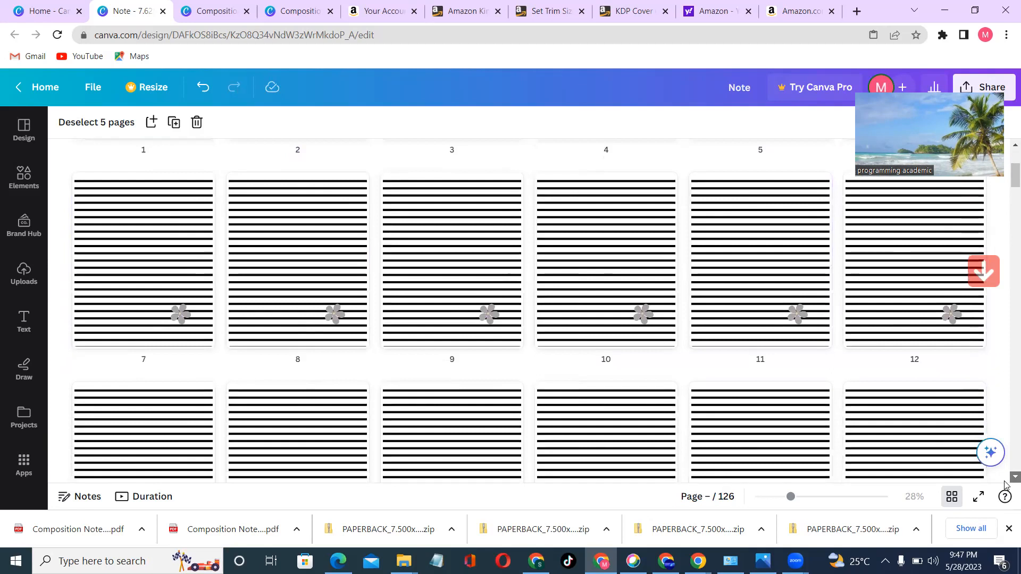
scroll(1005, 485, down, 5)
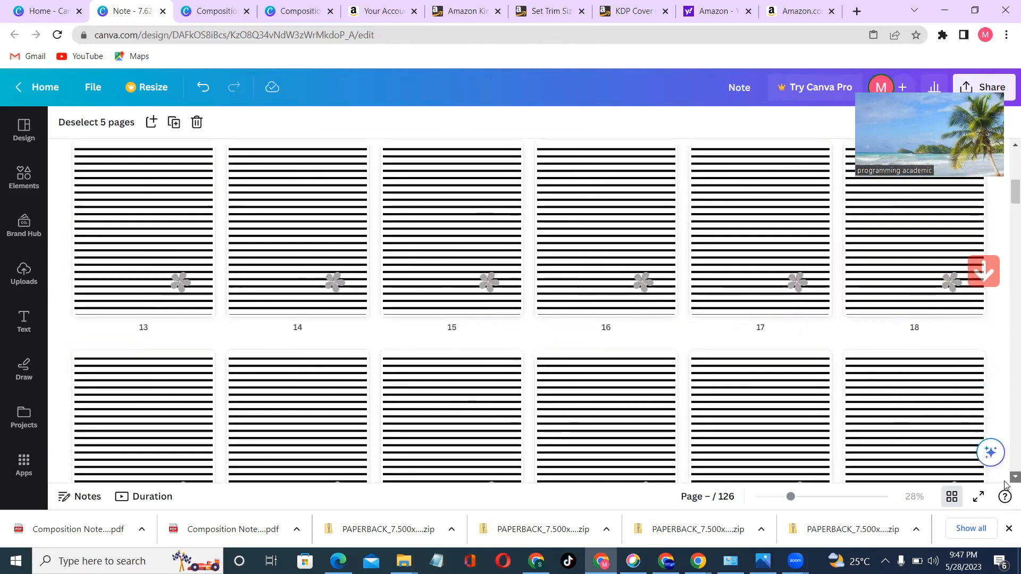
scroll(1006, 485, down, 4)
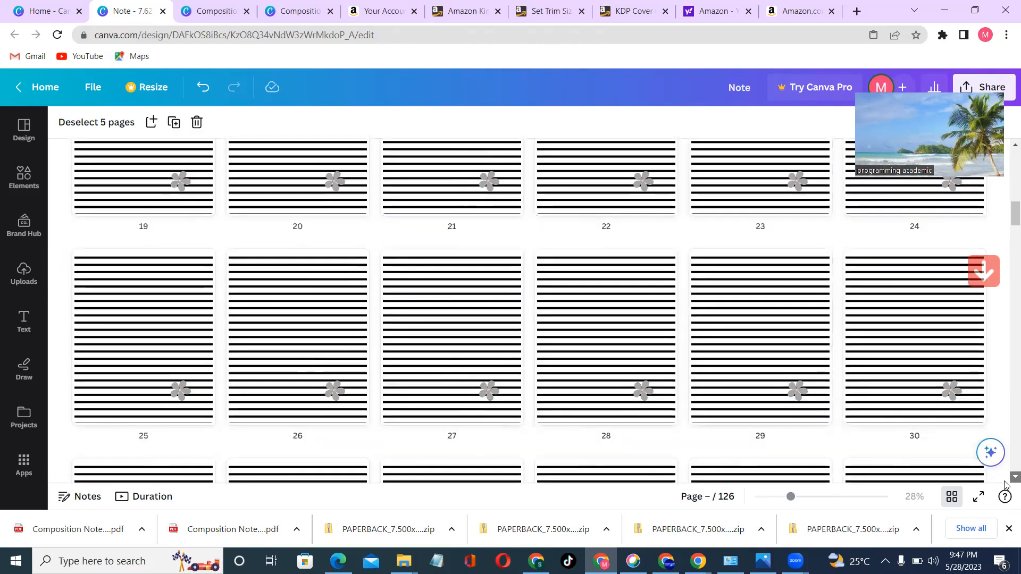
scroll(1005, 485, down, 2)
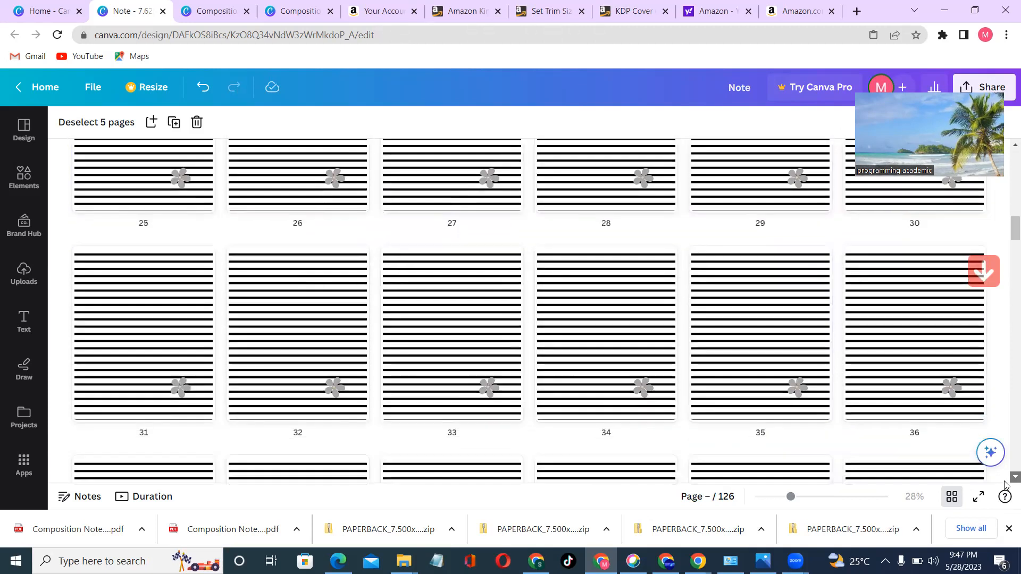
scroll(1006, 385, down, 20)
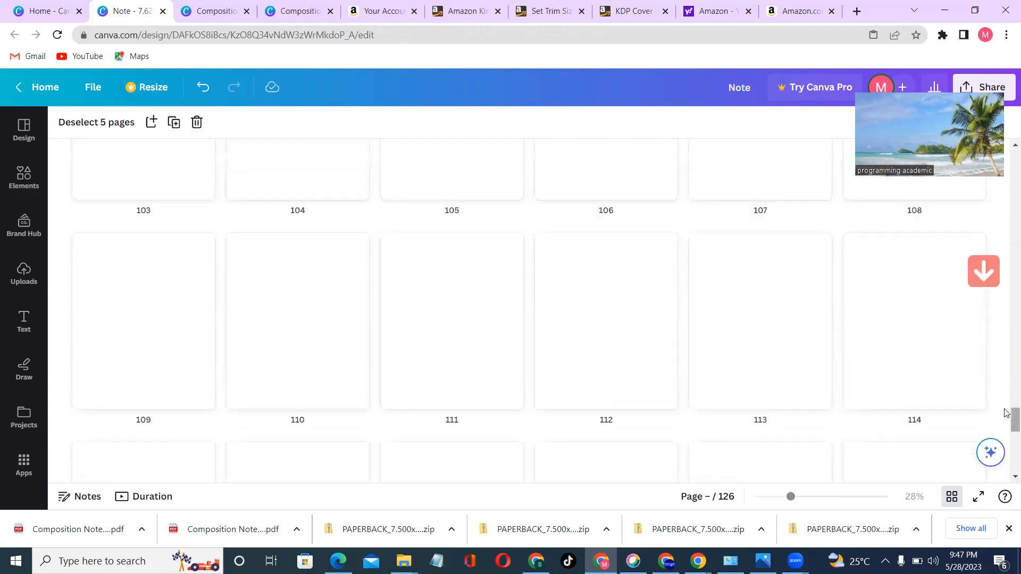
scroll(1006, 454, down, 4)
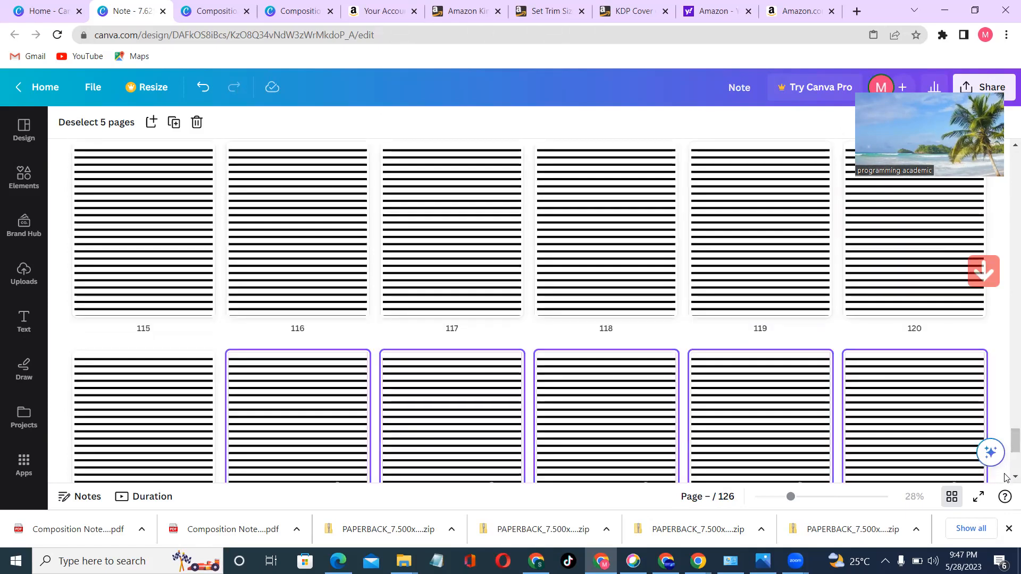
scroll(1005, 453, down, 3)
scroll(1007, 484, down, 1)
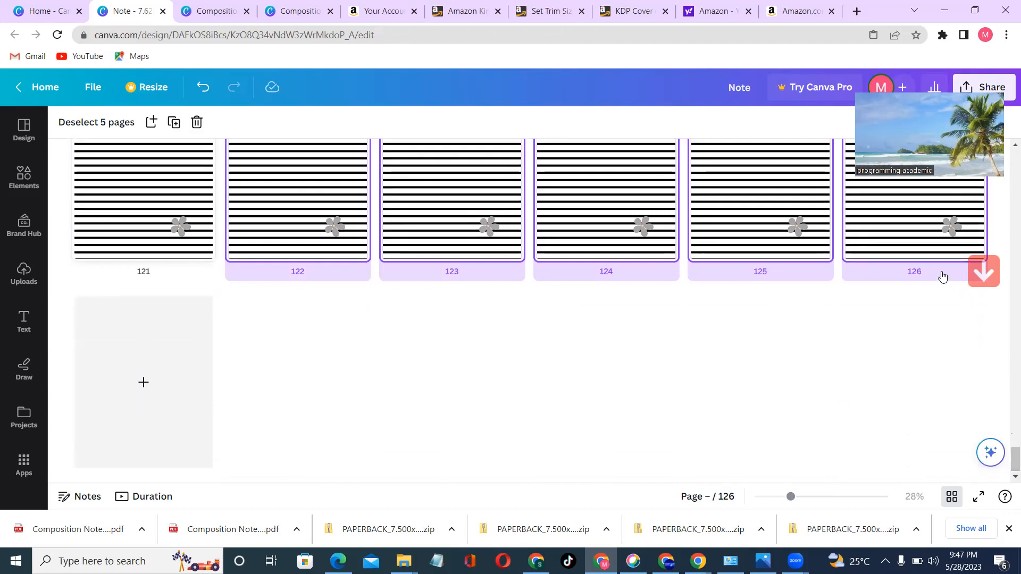
key(ctrl+d)
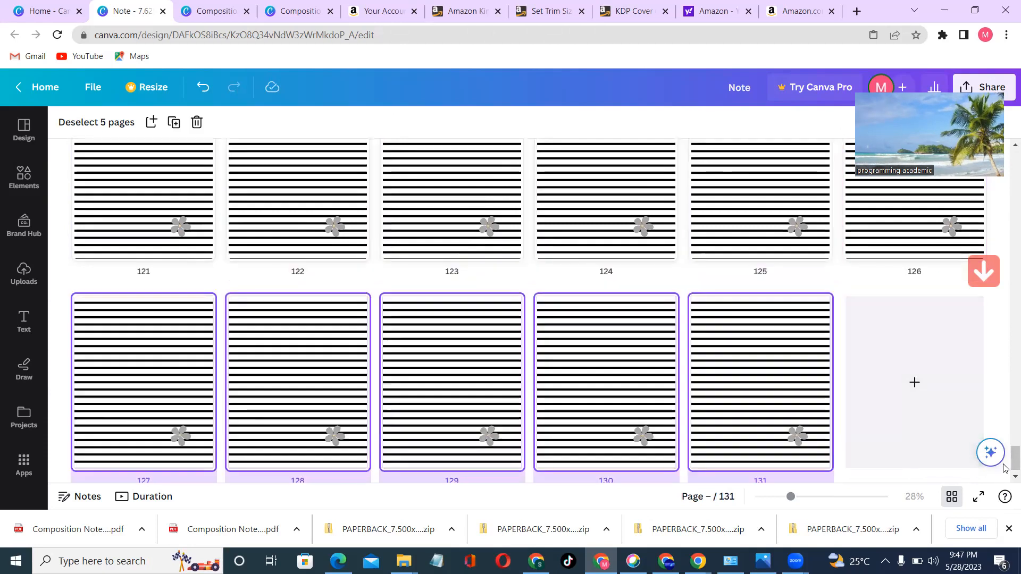
click(1015, 477)
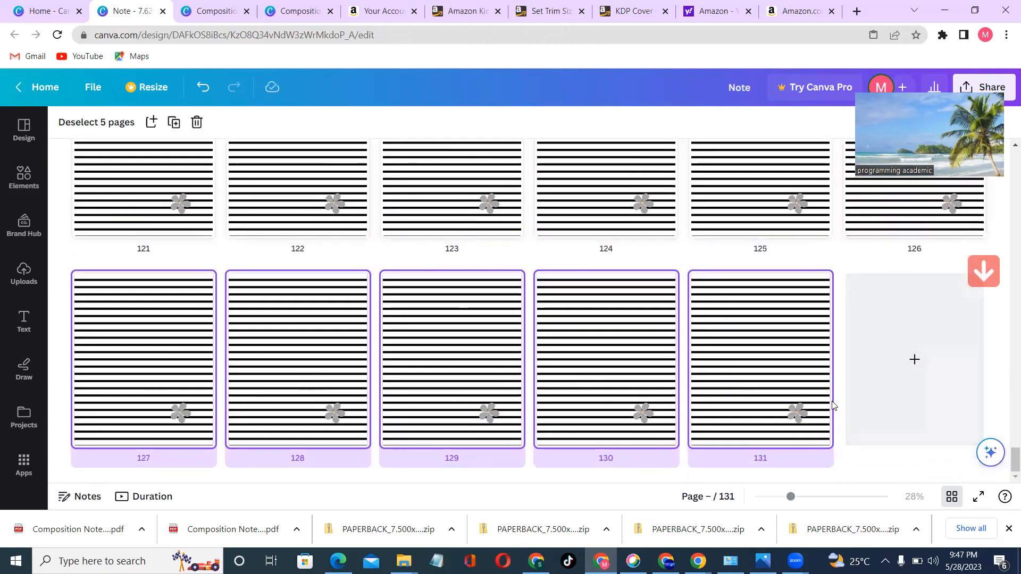
click(818, 282)
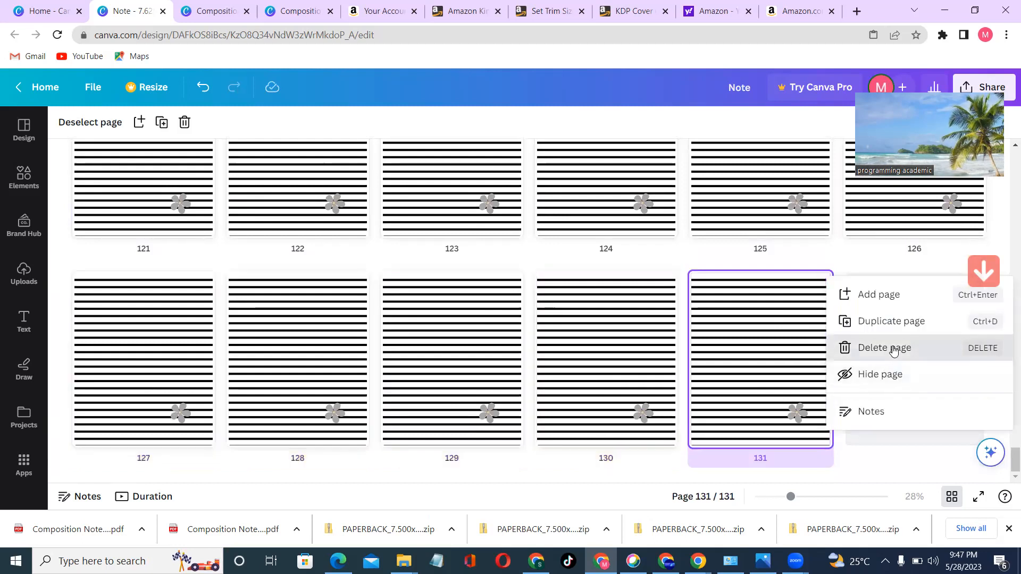
click(894, 350)
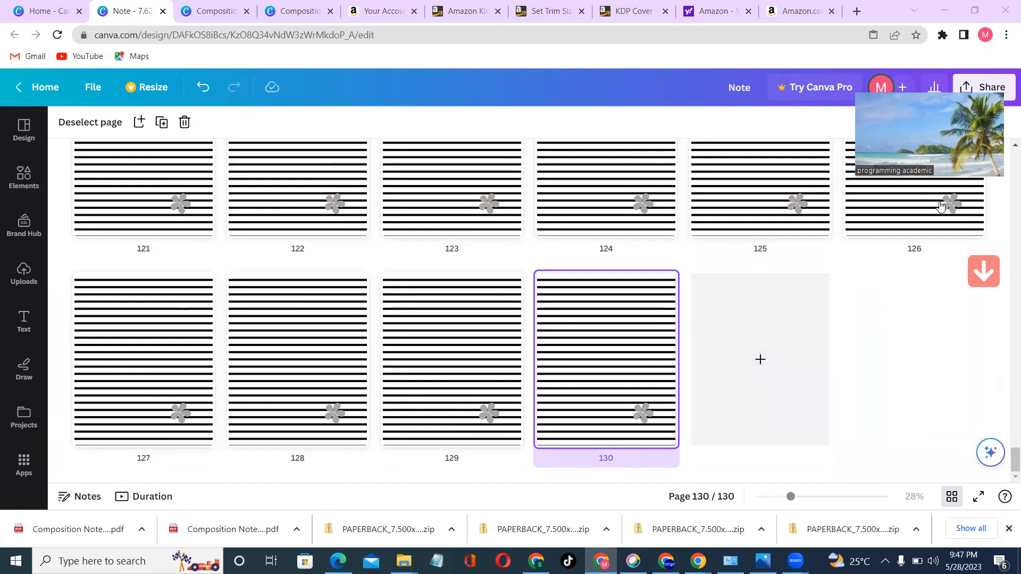
click(985, 91)
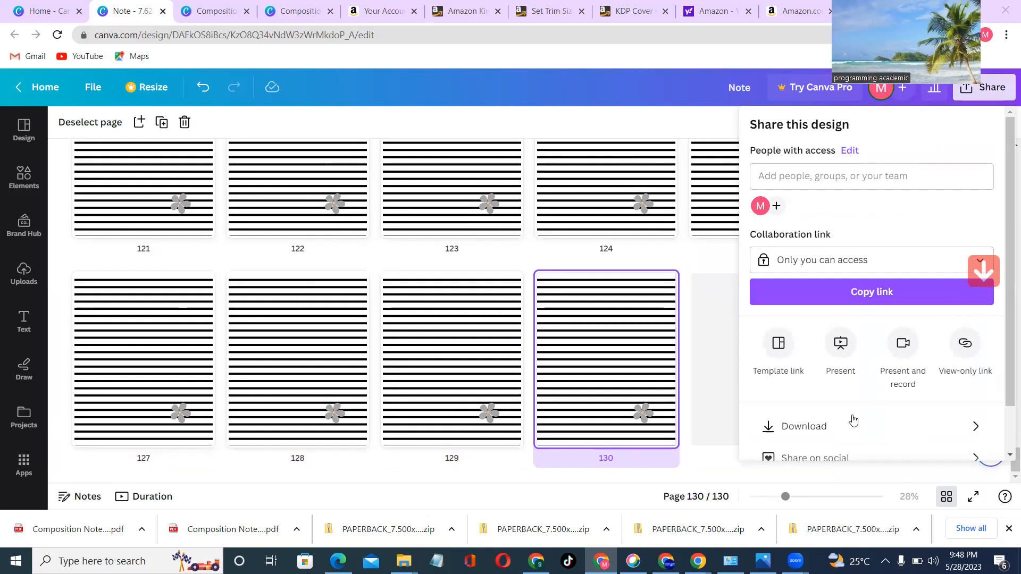
click(817, 425)
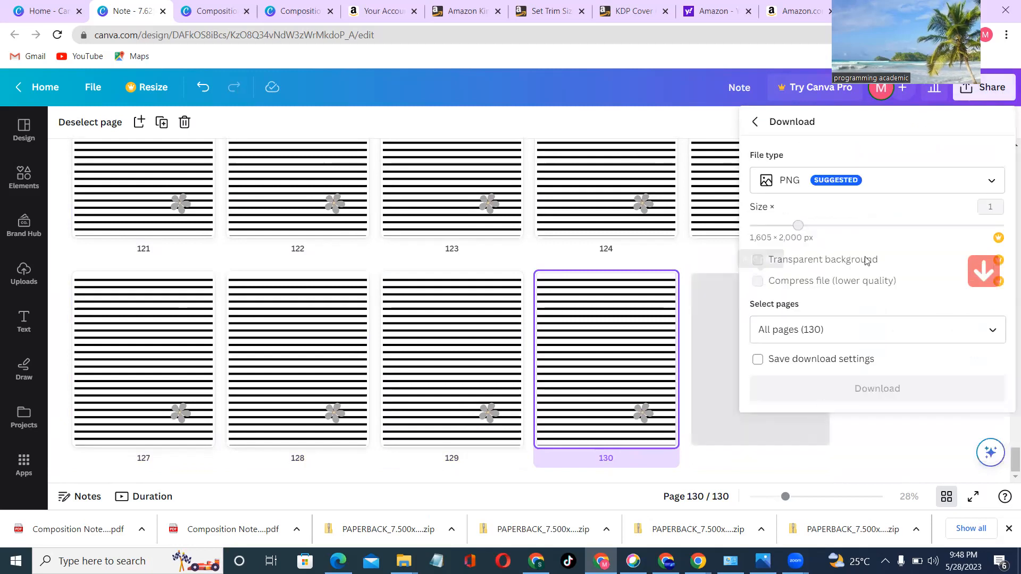
click(937, 182)
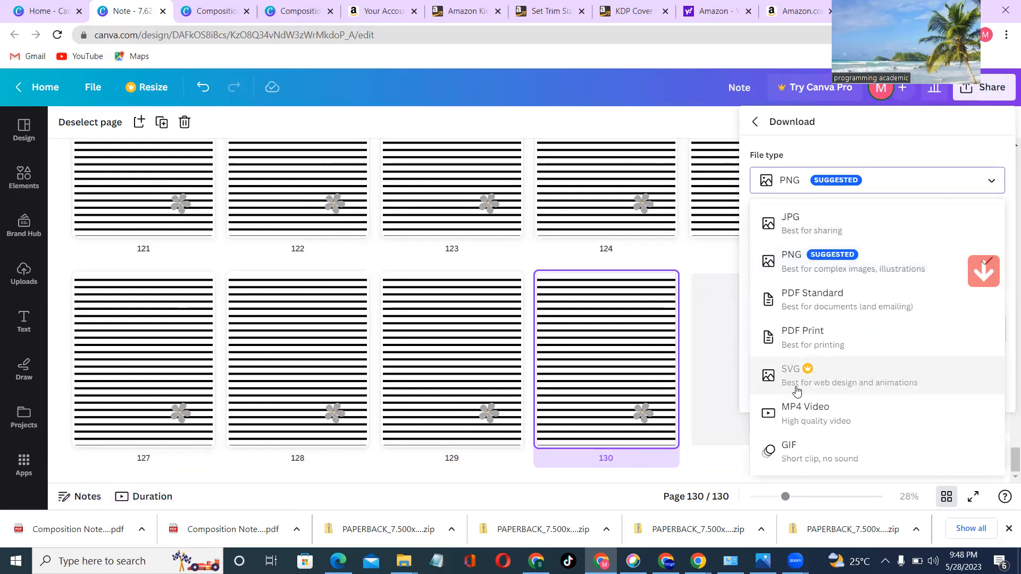
click(839, 340)
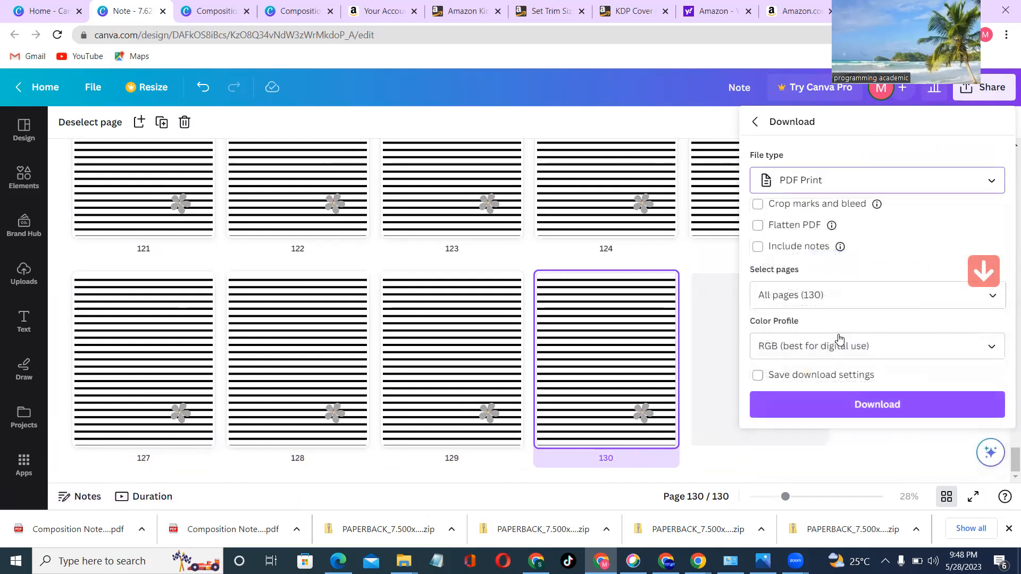
- Rename the design from its short placeholder title to "Keep Moving notebook"
click(750, 86)
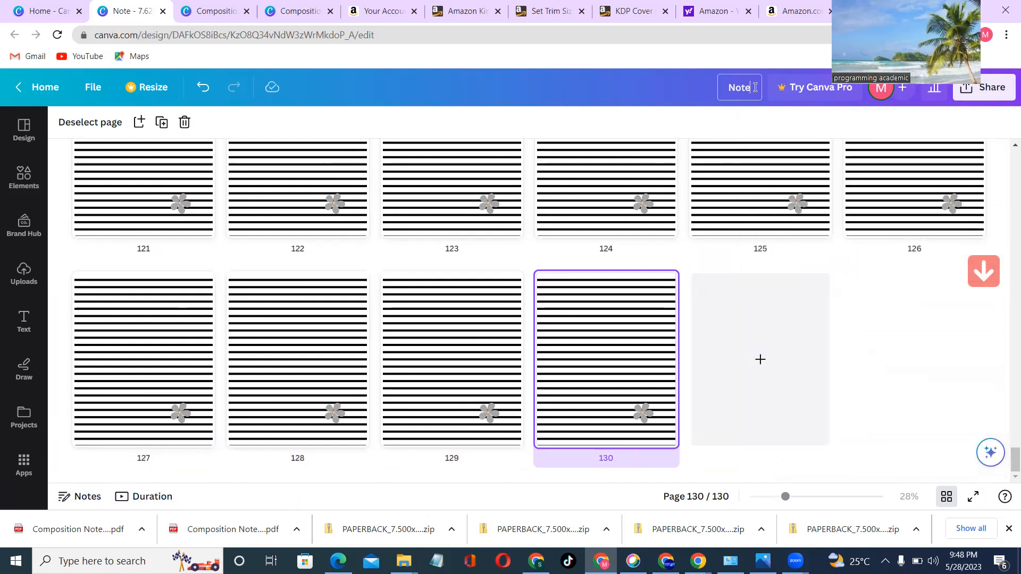
key(BackSpace)
key(BackSpace)
key(BackSpace)
key(BackSpace)
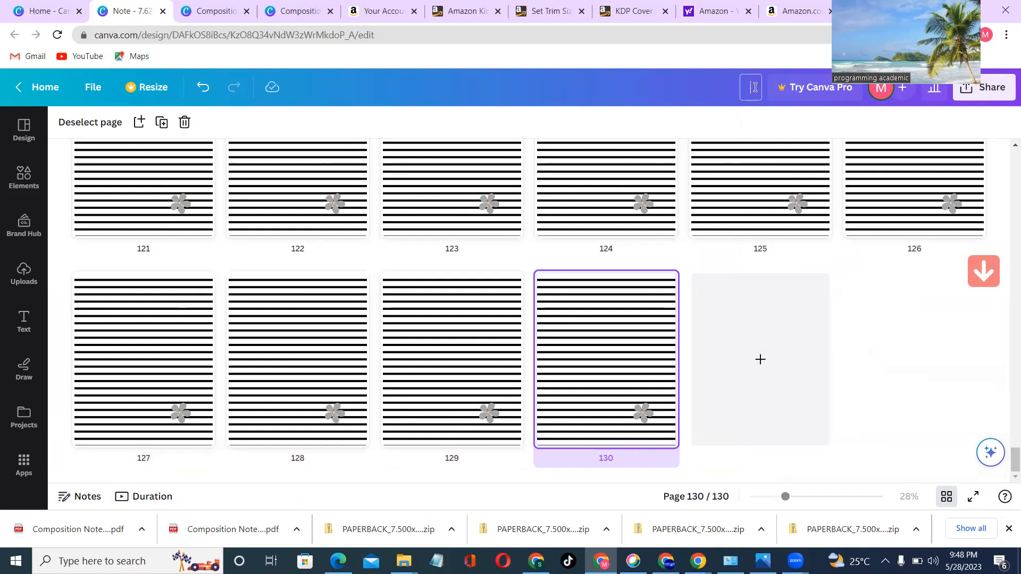
text(b)
key(BackSpace)
text(Bes)
key(BackSpace)
key(BackSpace)
key(BackSpace)
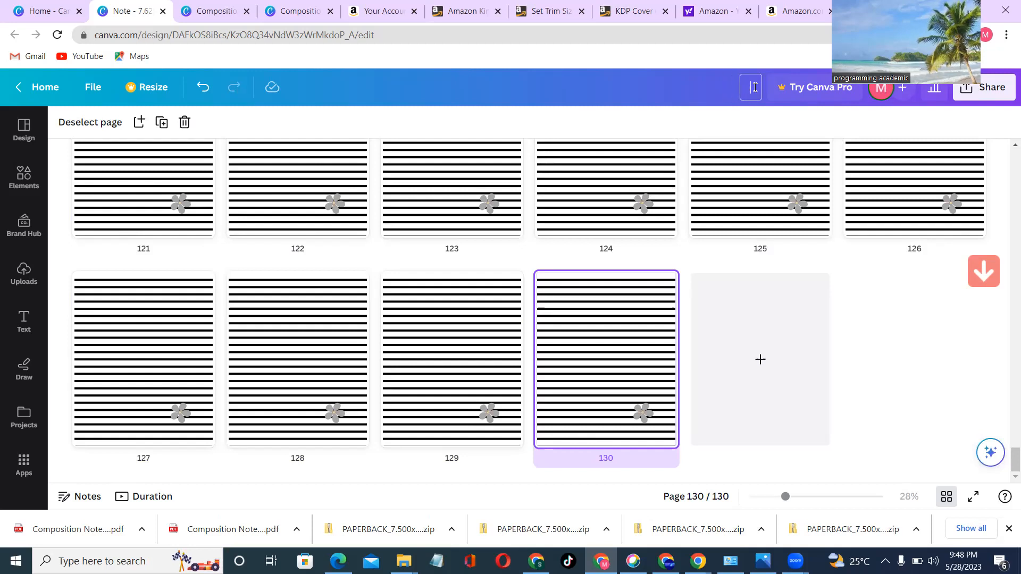
text(Kepp)
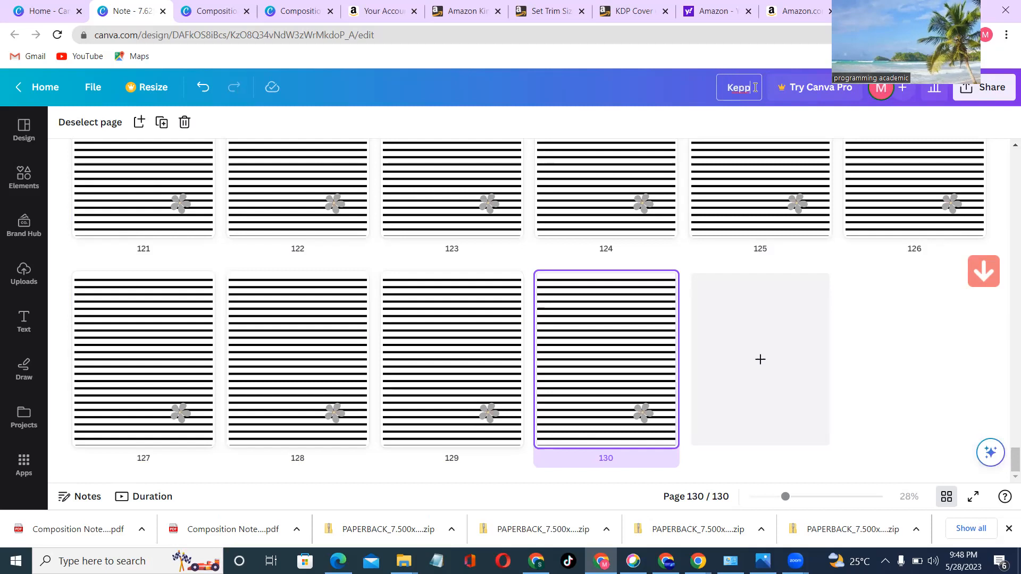
text( Mo)
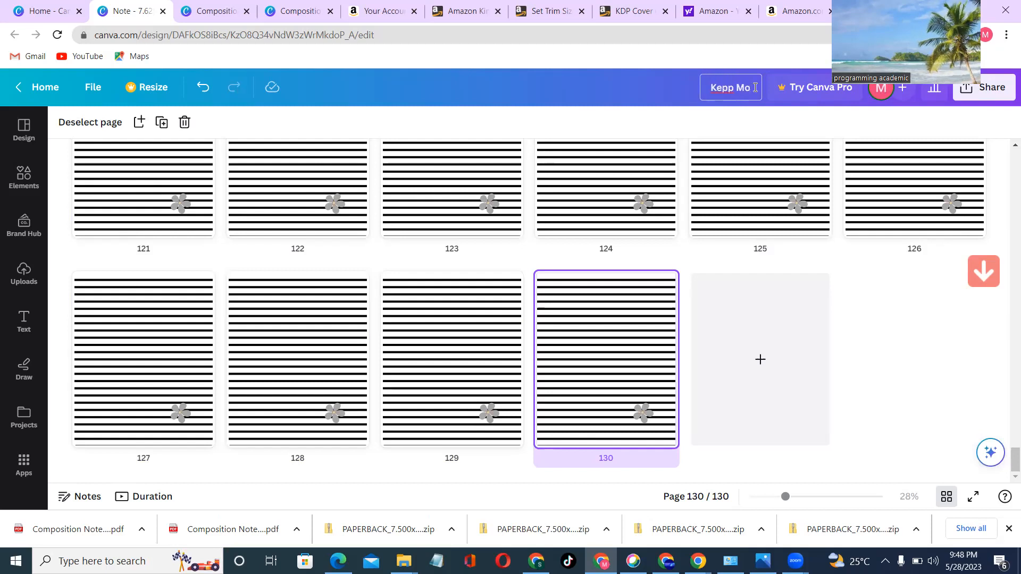
text(ving)
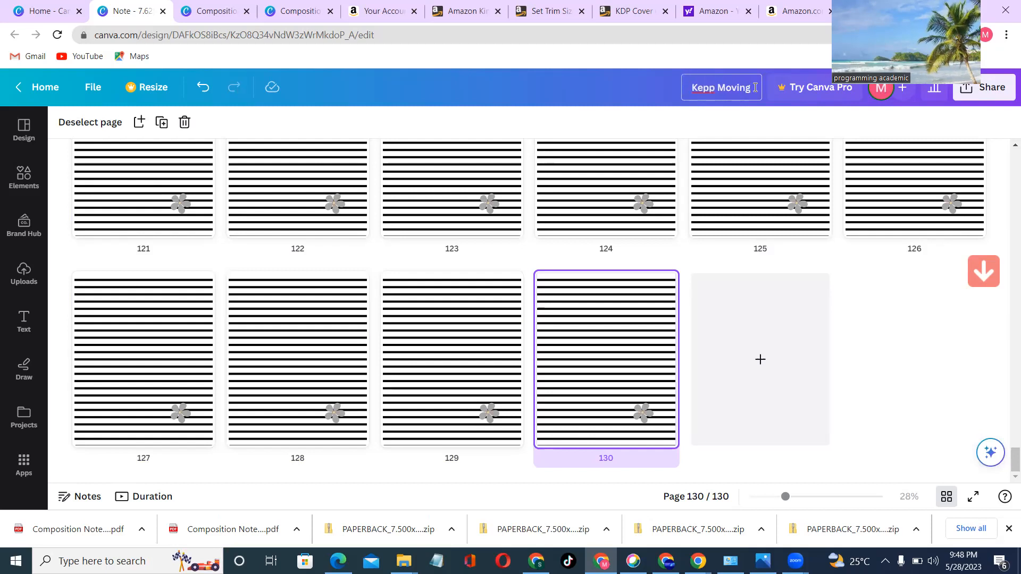
text( note)
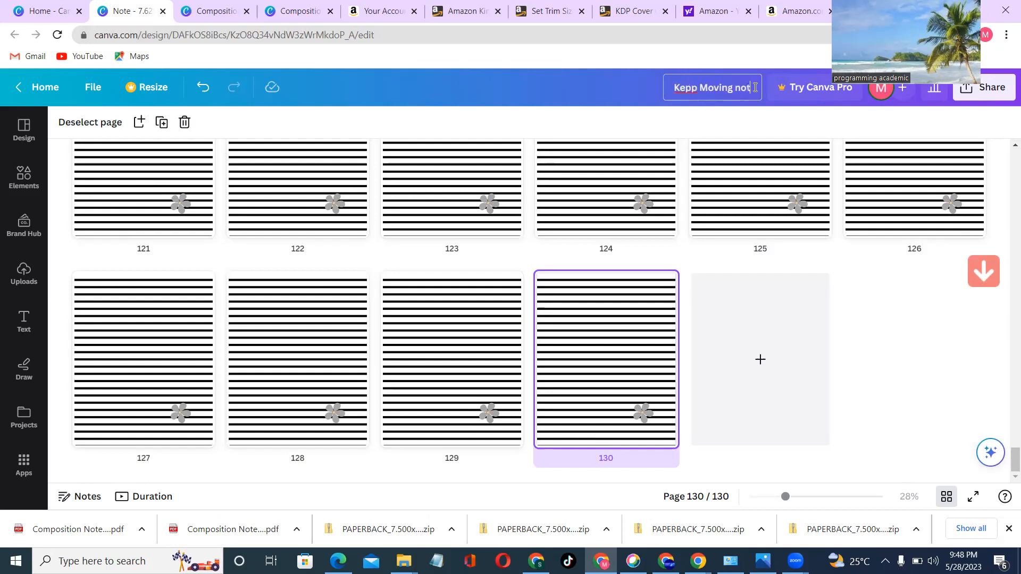
text(book)
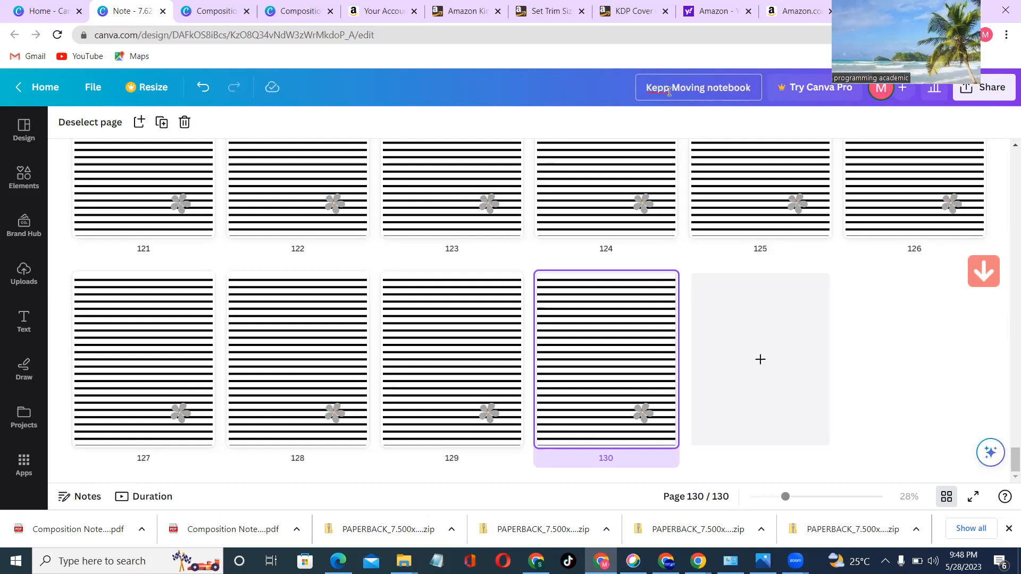
key(BackSpace)
key(BackSpace)
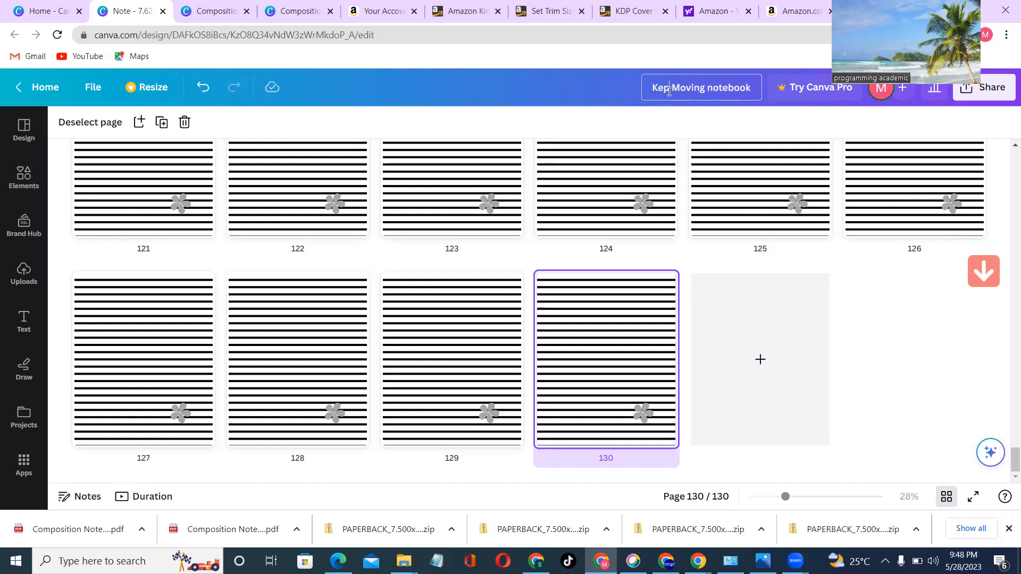
text(ep)
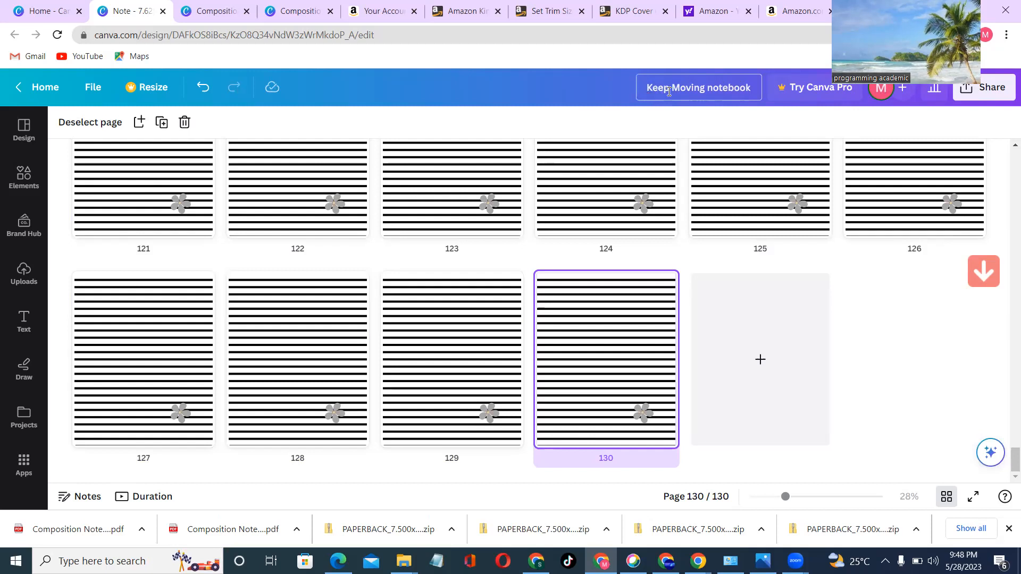
key(Return)
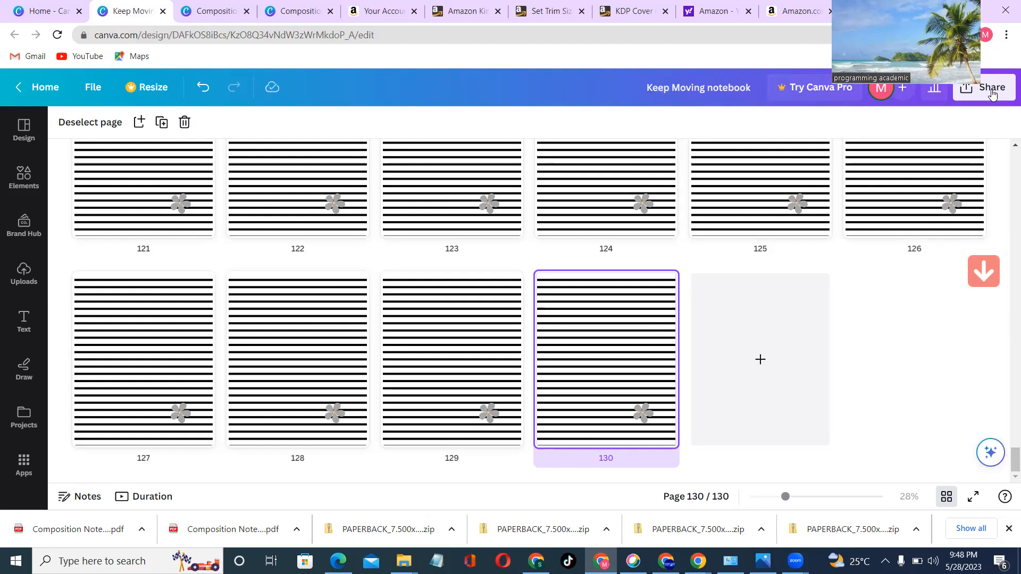
- Download all 130 pages of the notebook as a PDF Print file
click(991, 92)
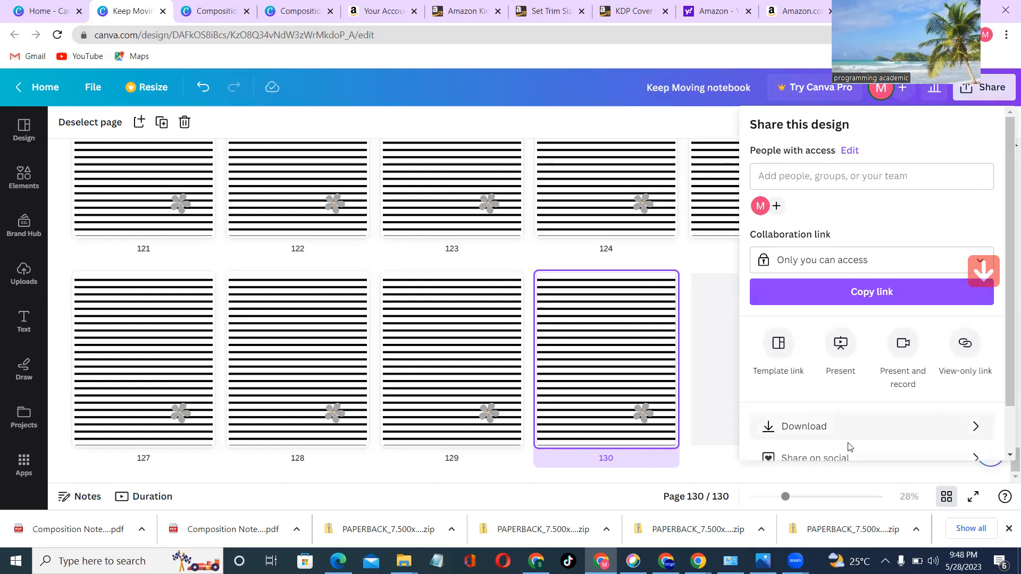
click(870, 433)
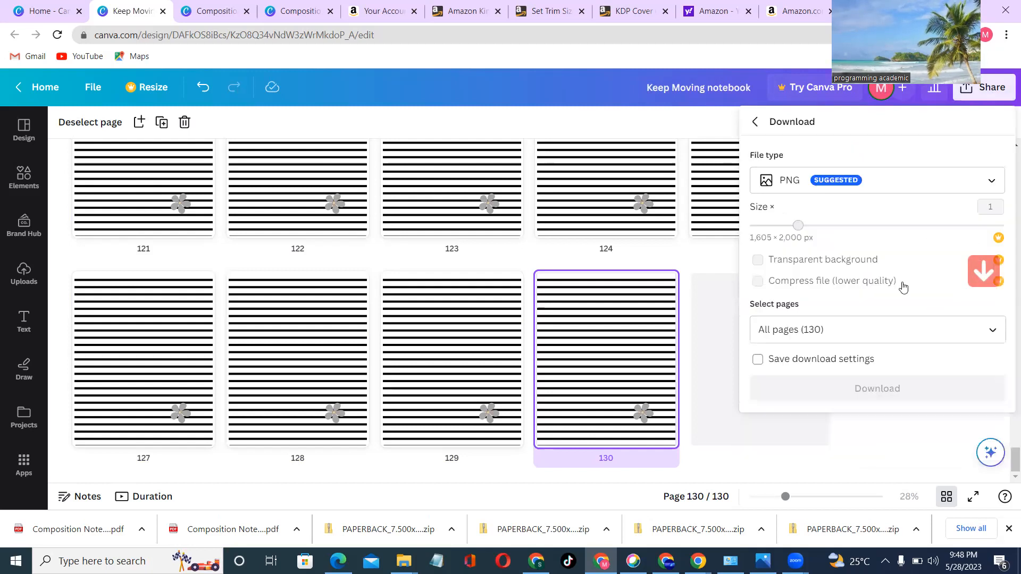
click(921, 182)
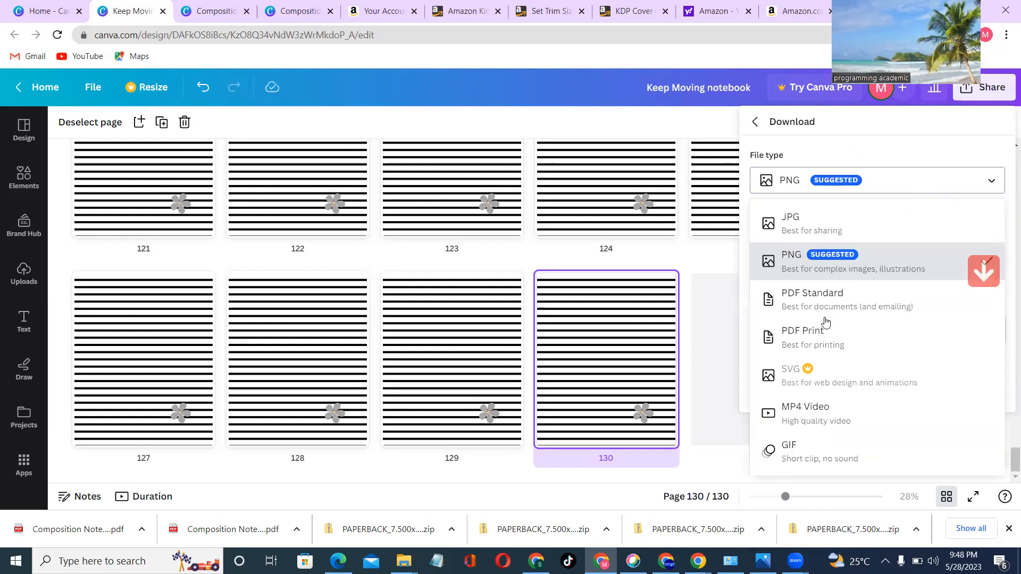
click(832, 343)
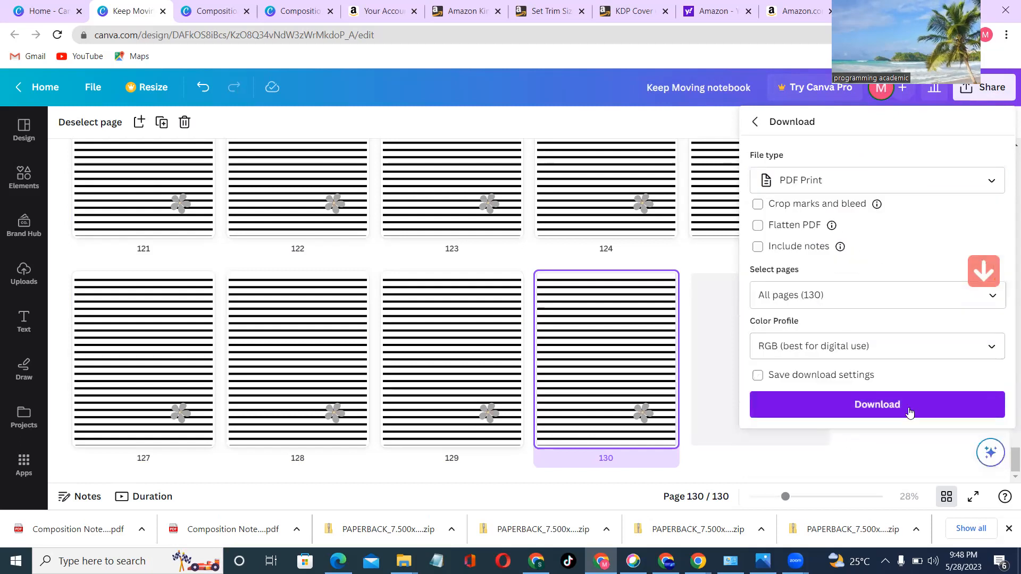
click(871, 408)
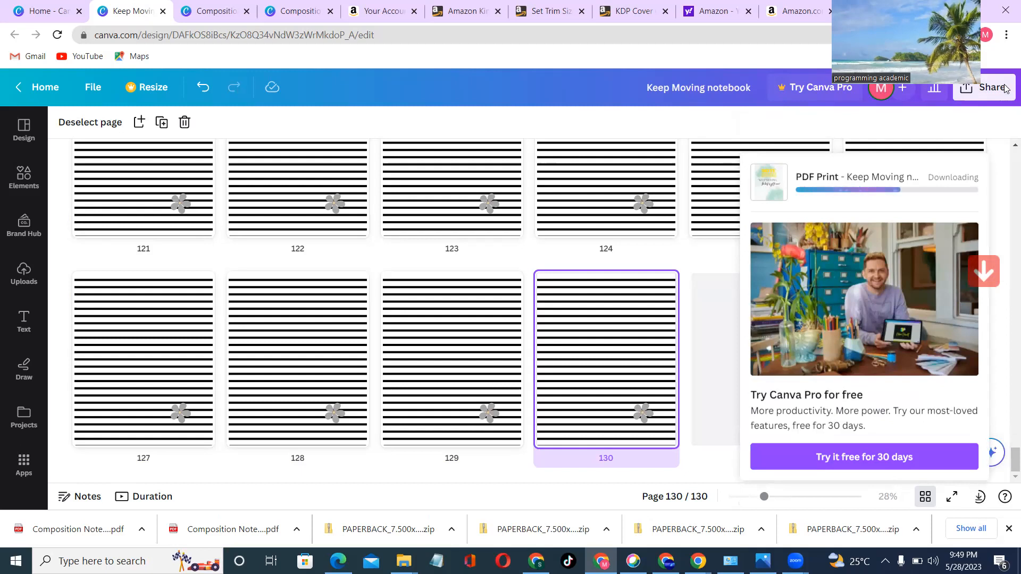
- Select the notebook's cover, page 1, in the page grid and open it in the single-page editing view
scroll(1006, 174, up, 9)
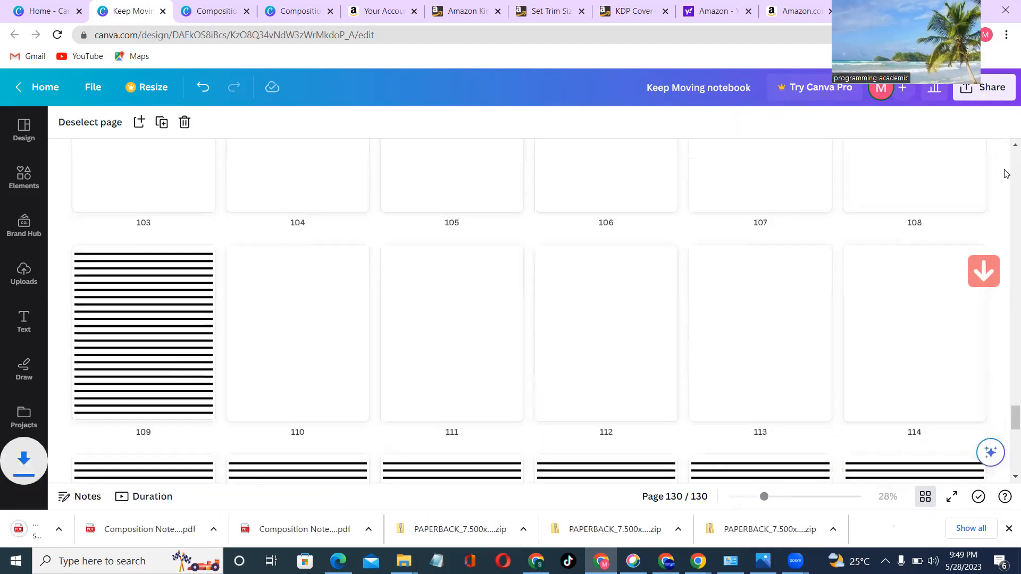
scroll(1006, 174, up, 9)
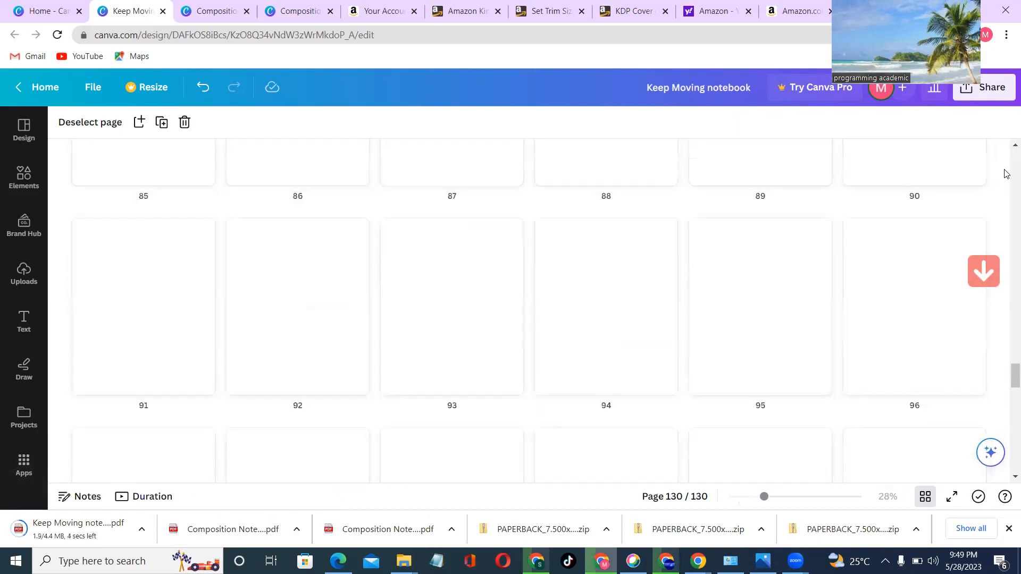
scroll(1007, 174, up, 12)
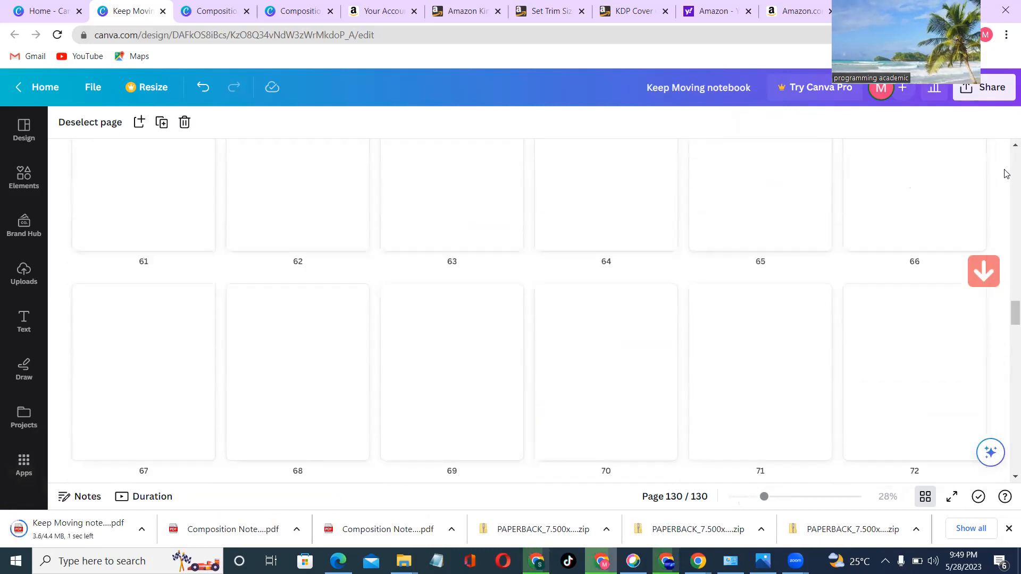
scroll(1007, 174, up, 20)
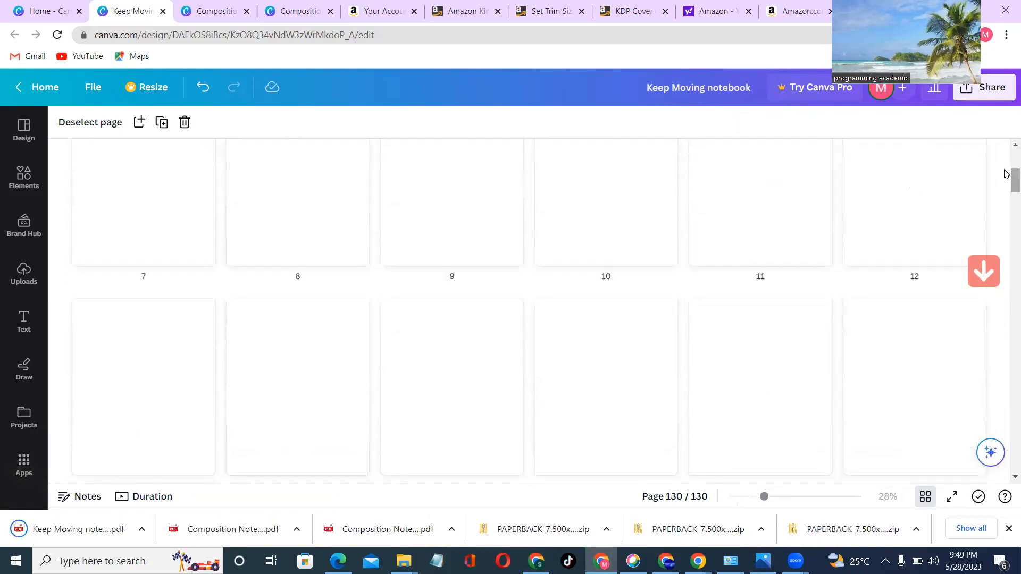
scroll(1007, 159, up, 4)
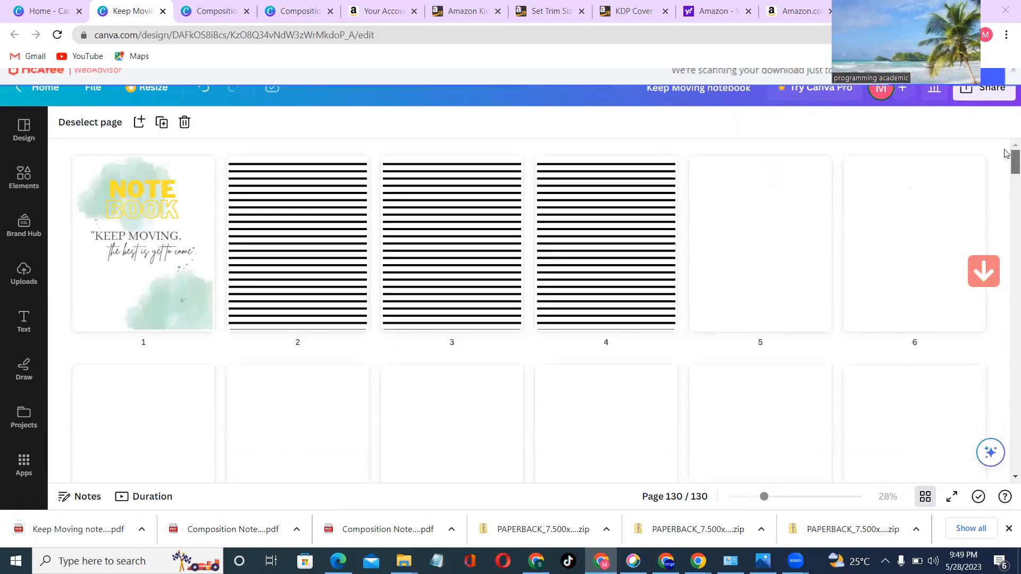
click(125, 256)
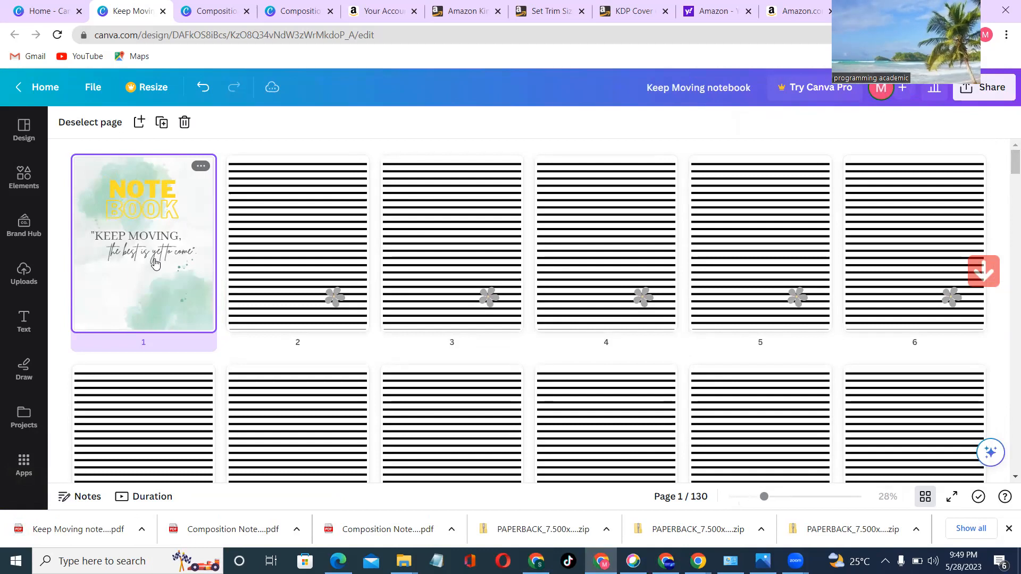
double_click(162, 291)
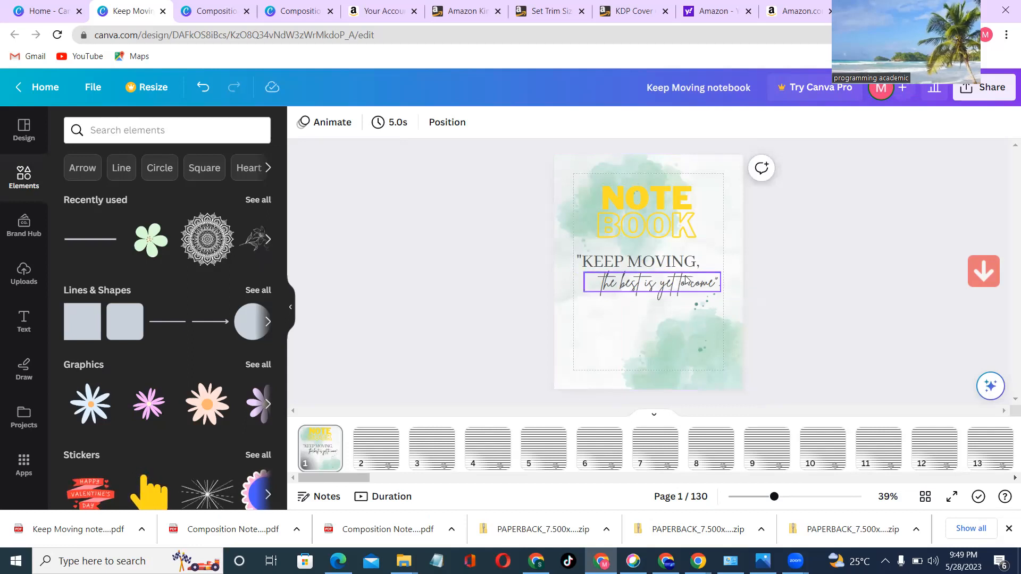
click(992, 93)
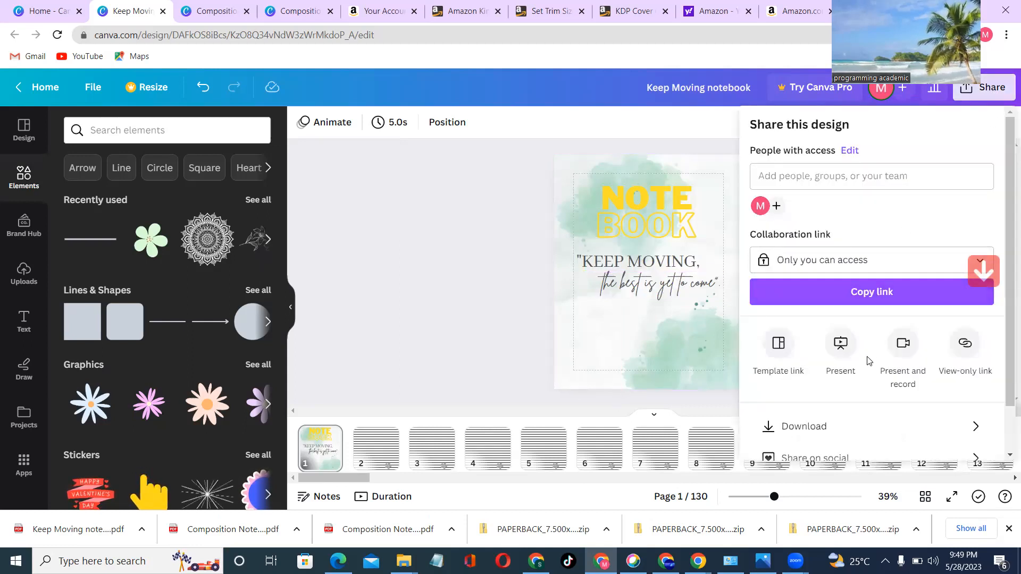
click(795, 428)
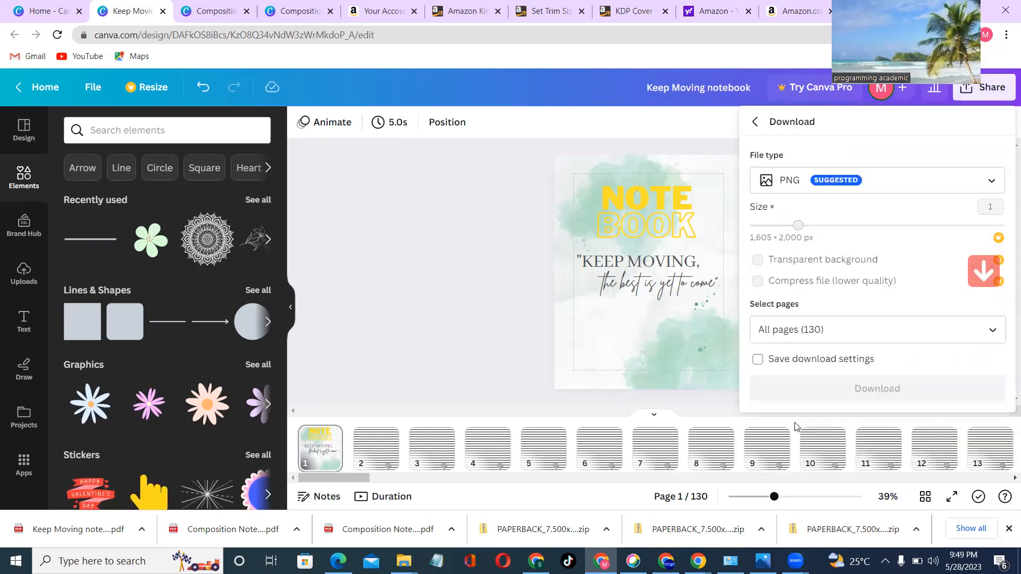
click(862, 179)
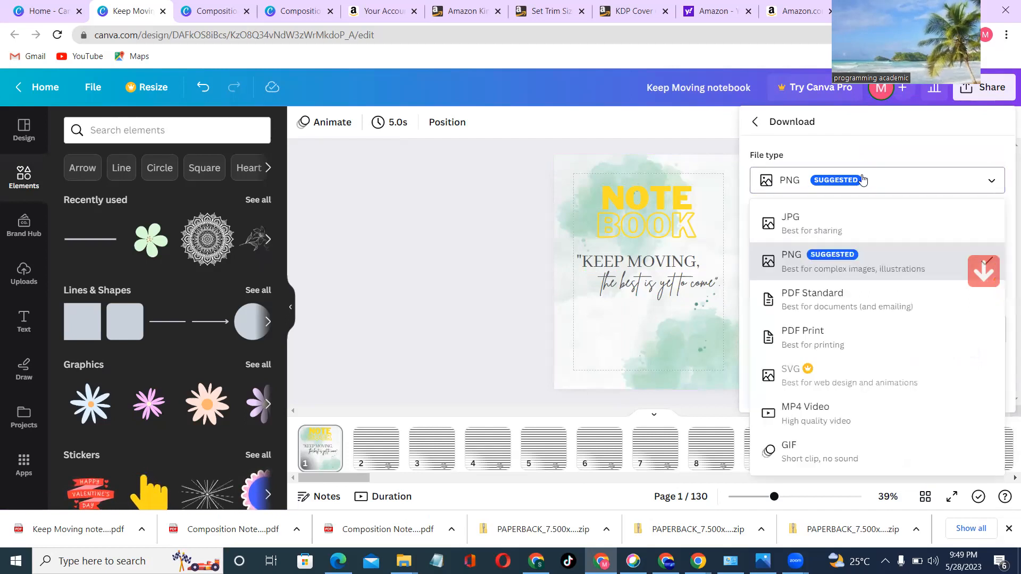
click(856, 343)
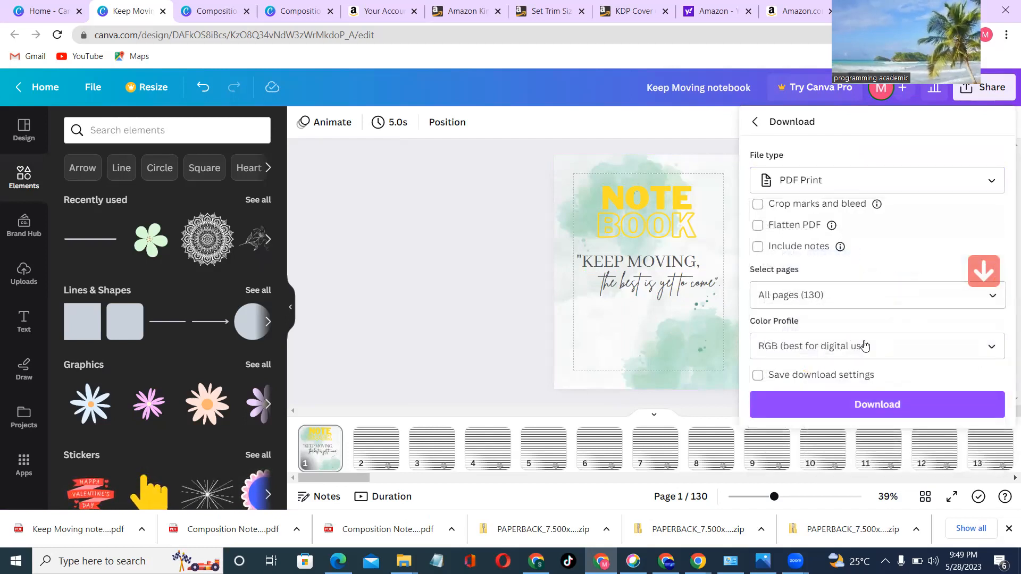
click(844, 294)
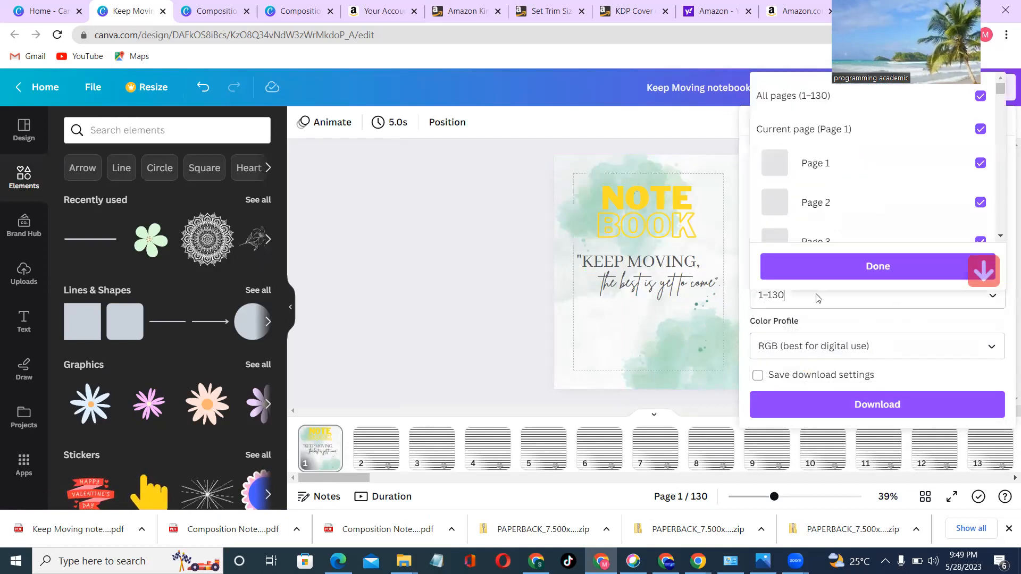
click(978, 97)
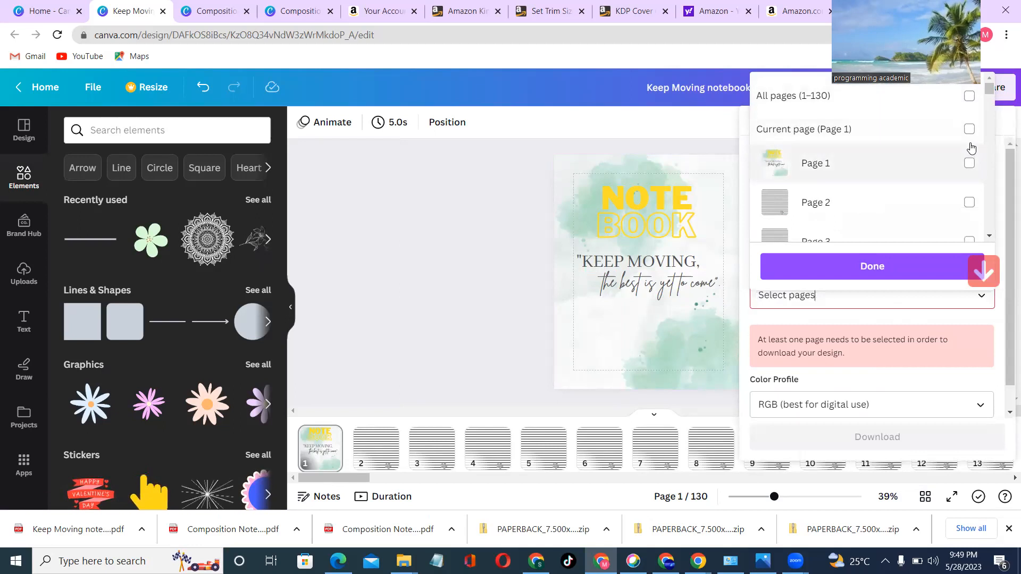
click(971, 163)
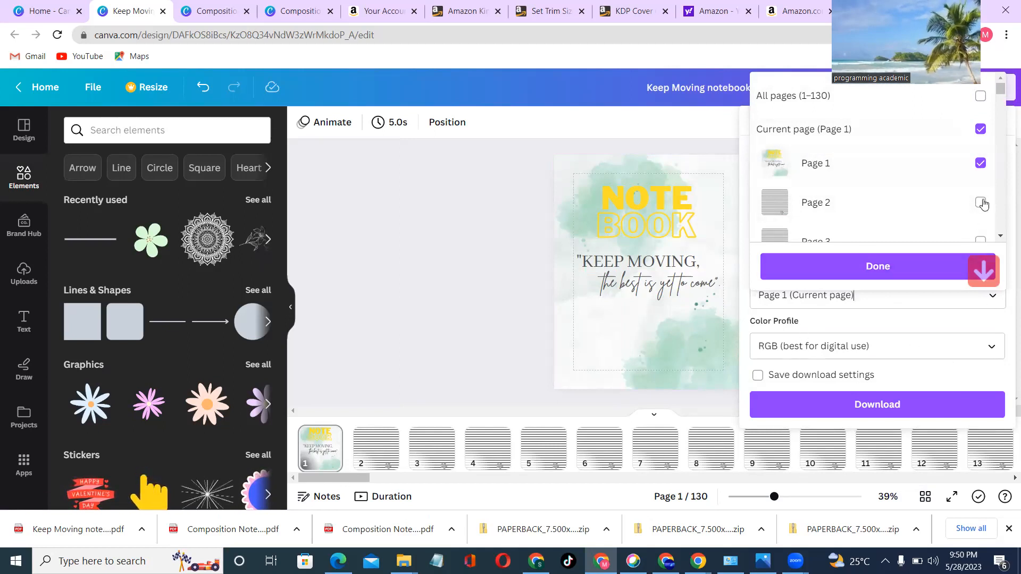
click(883, 272)
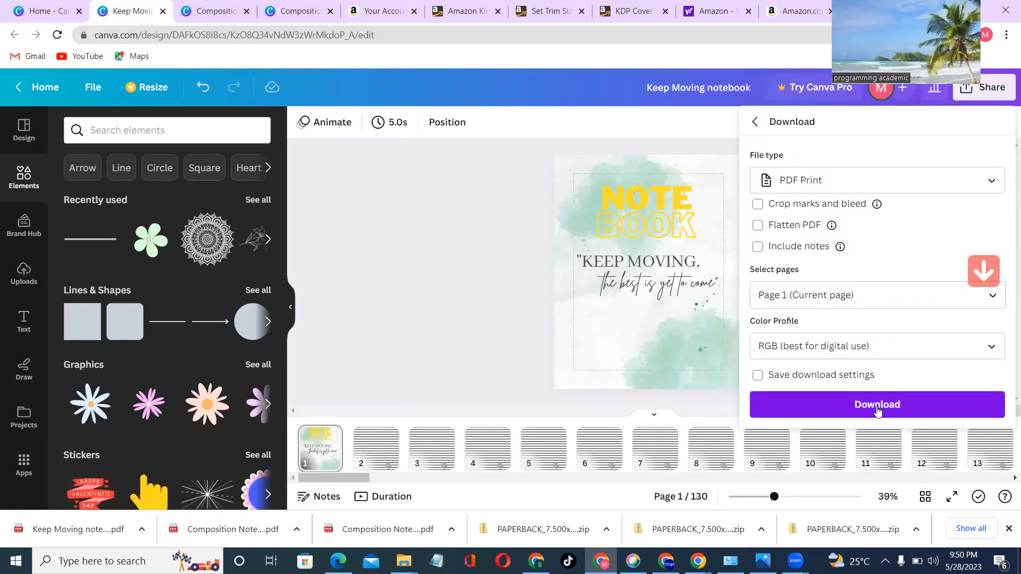
- Add "cover" to the end of the design title so it reads "Keep Moving notebook cover"
click(748, 88)
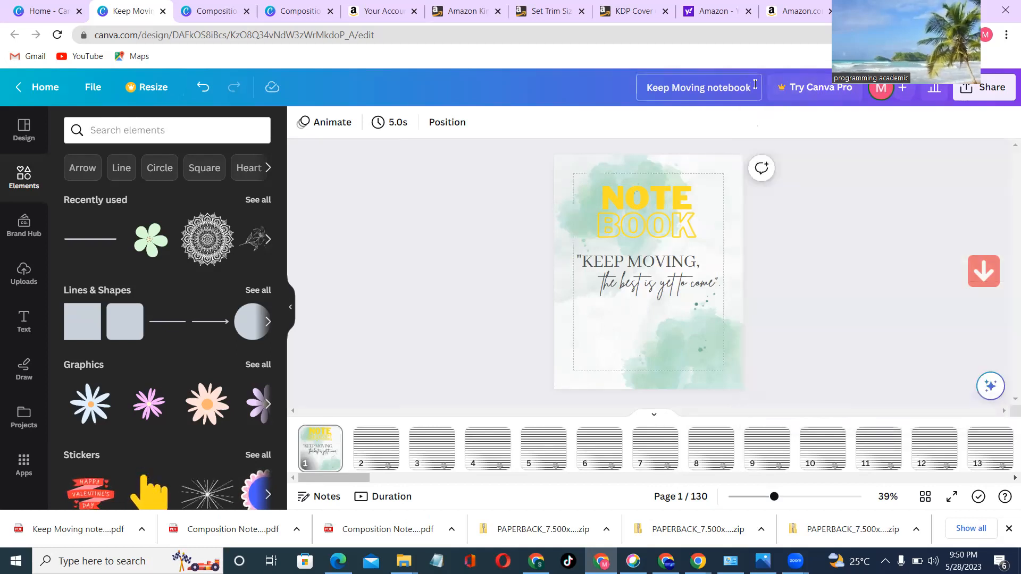
text(co)
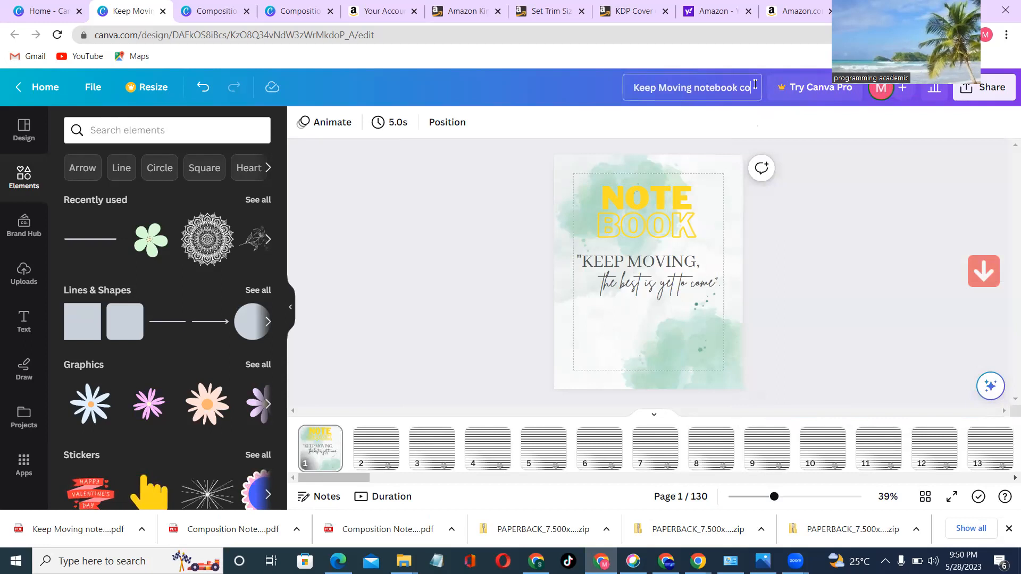
text(ver)
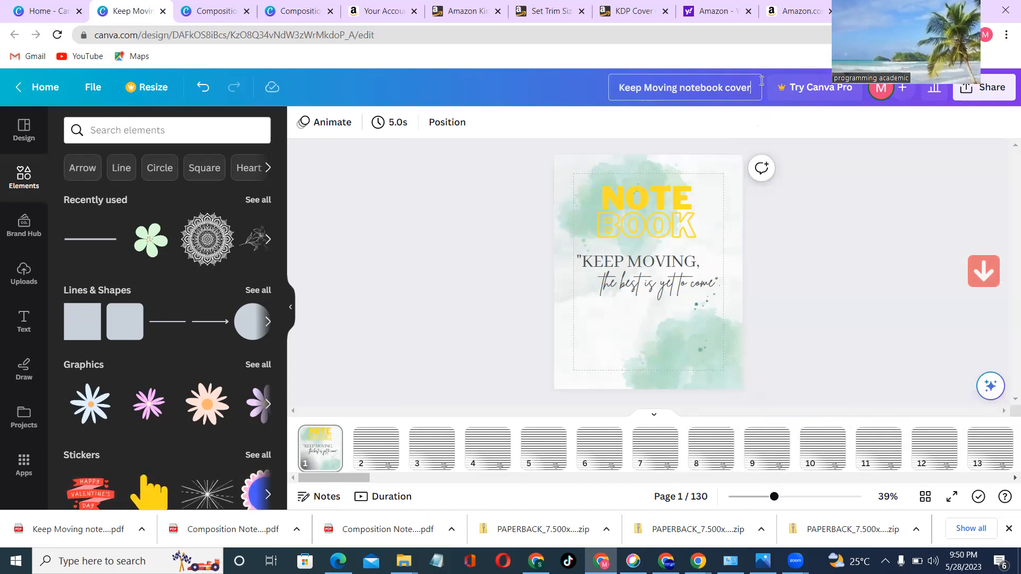
click(1003, 89)
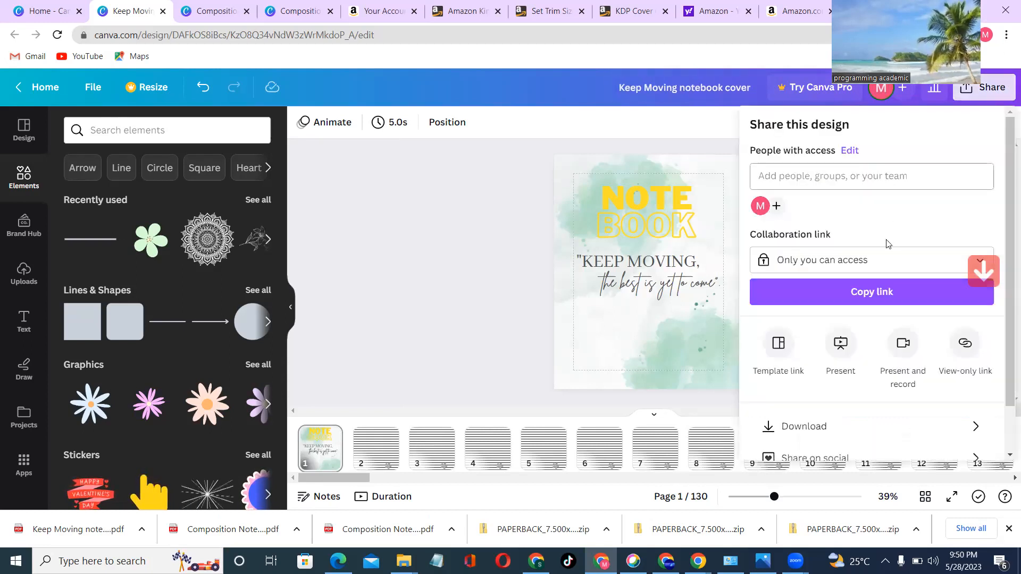
click(826, 426)
click(825, 426)
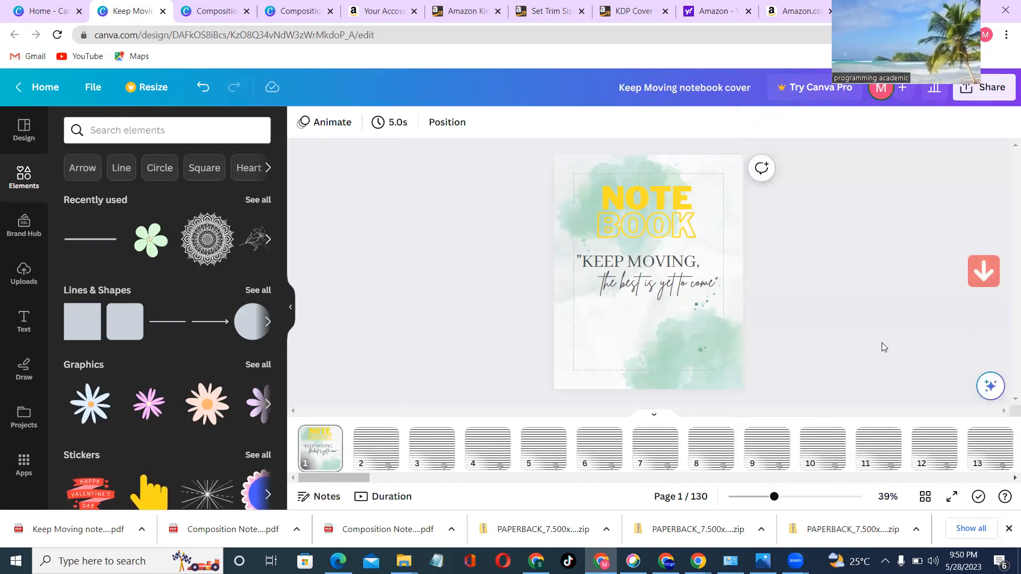
- Download only page 1, the cover, as a PDF Print file and dismiss the download summary
click(1001, 87)
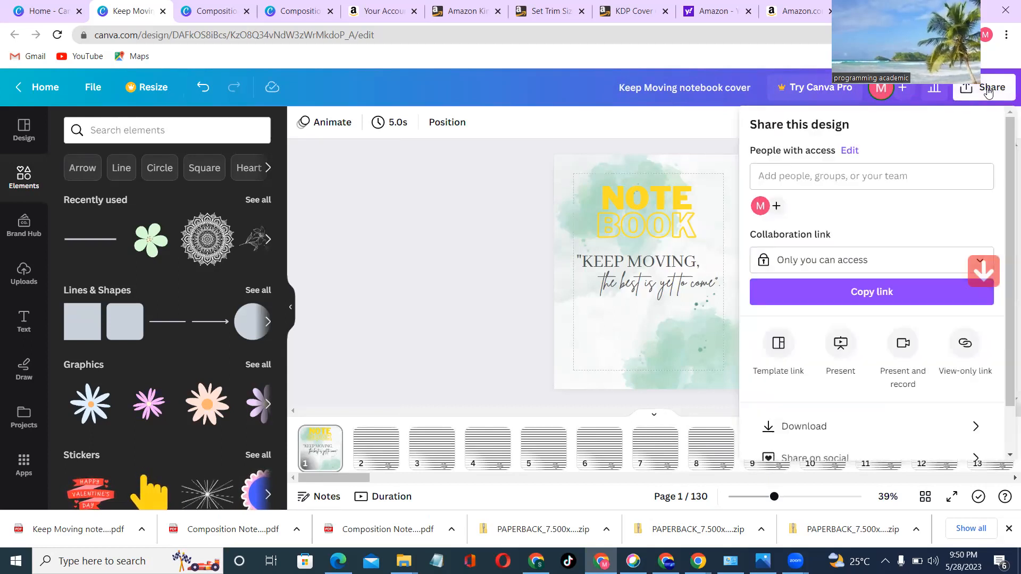
click(815, 426)
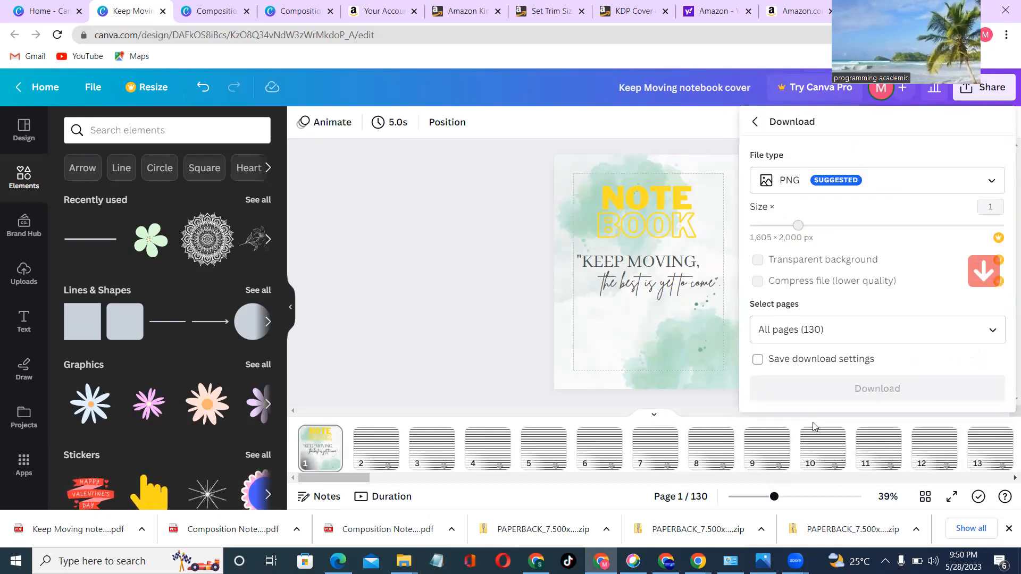
click(893, 192)
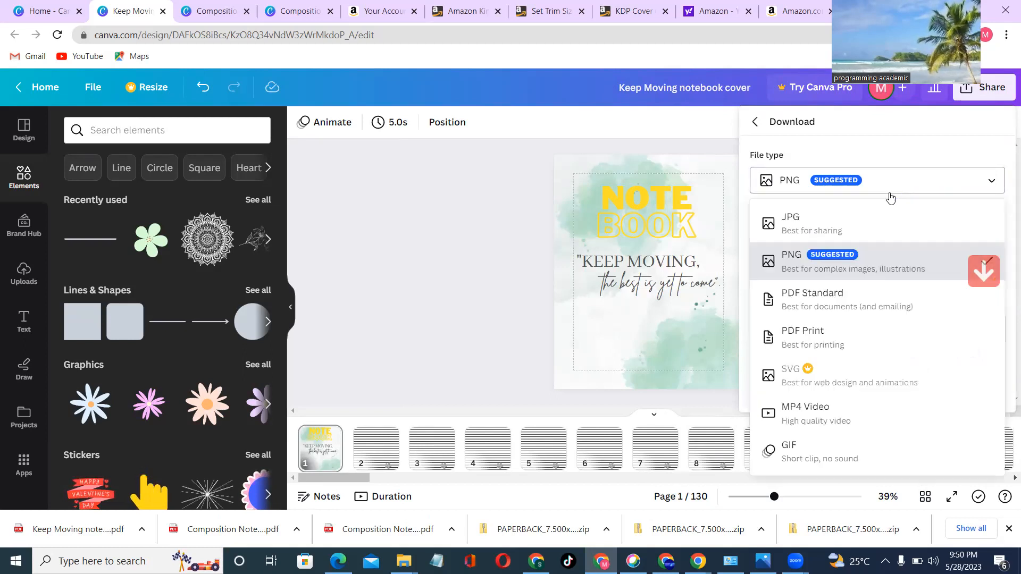
click(839, 337)
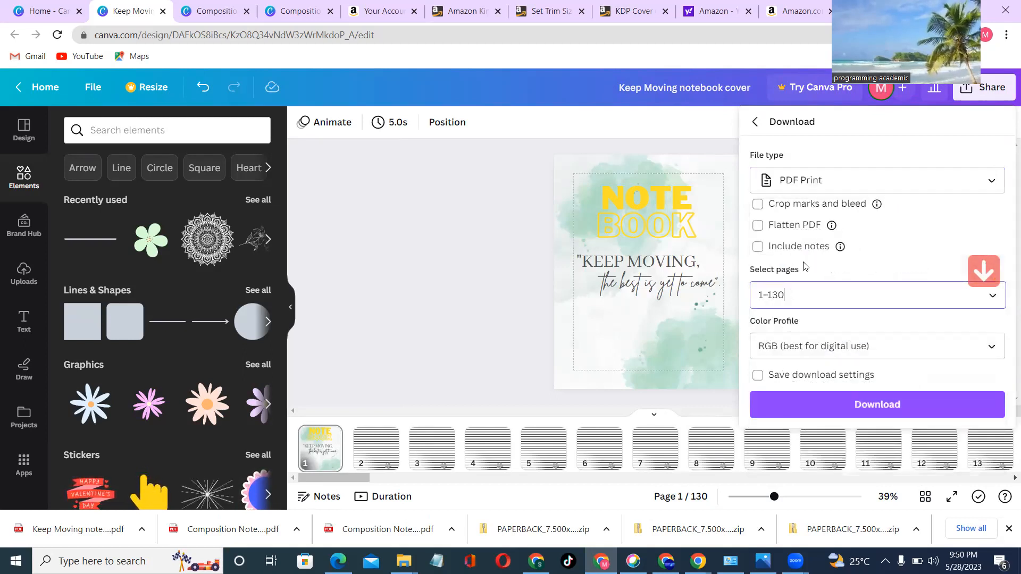
click(838, 298)
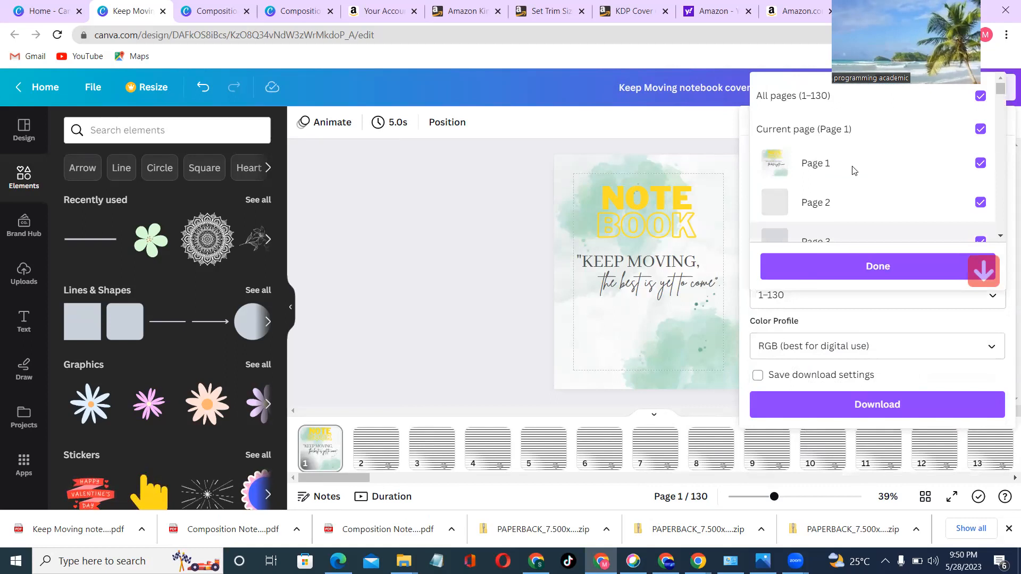
click(872, 105)
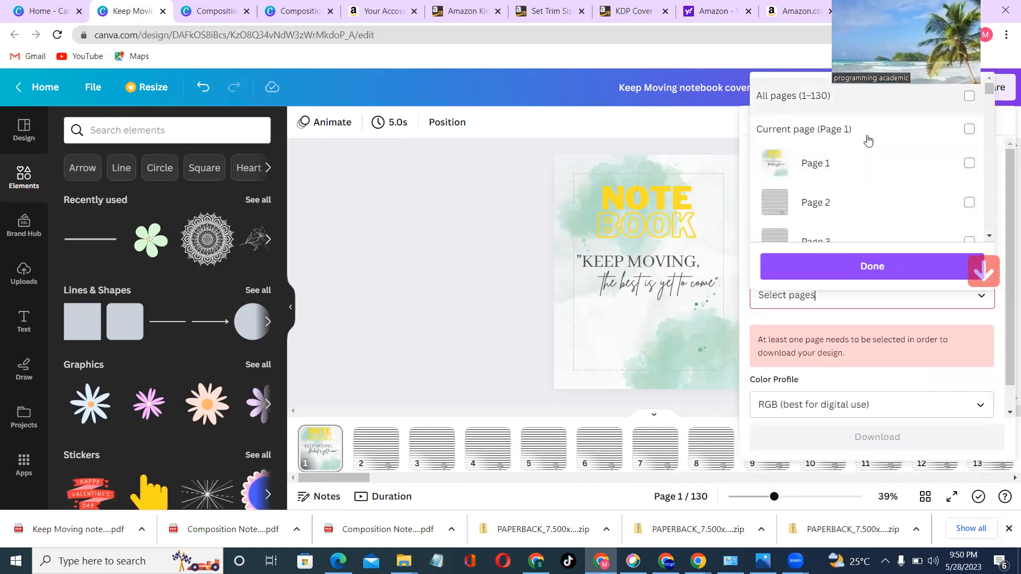
click(875, 169)
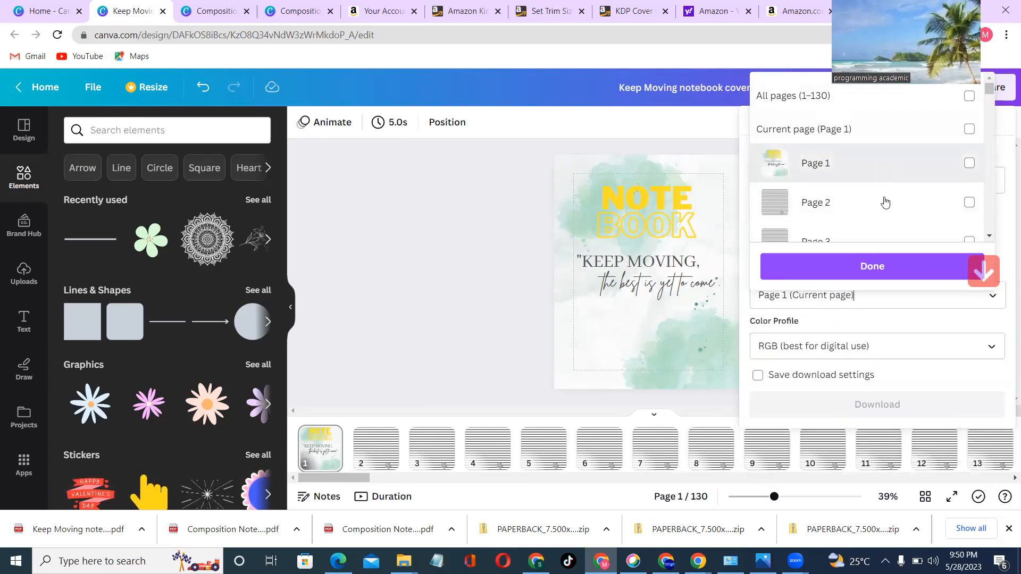
click(871, 268)
click(875, 403)
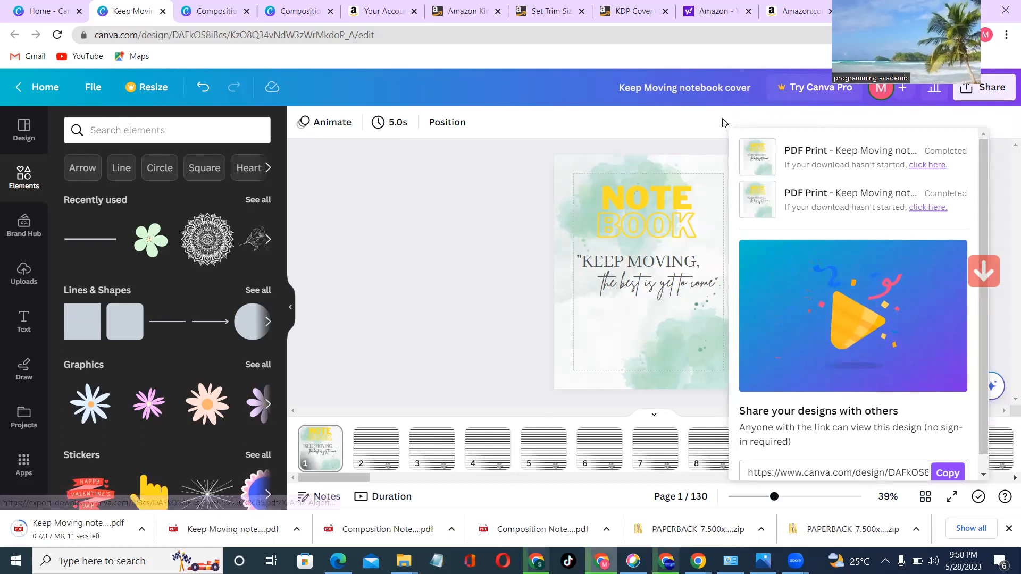
click(693, 125)
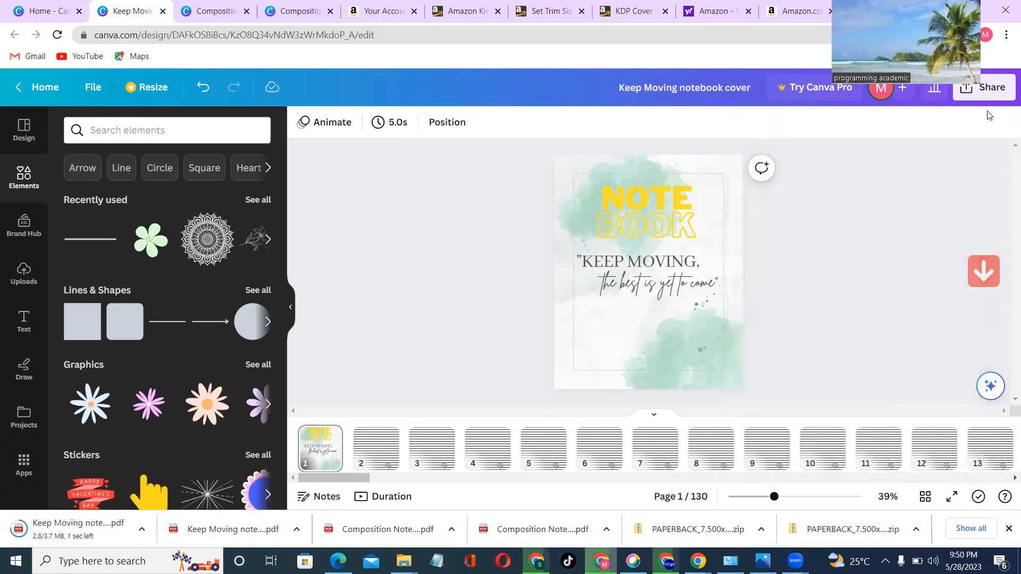
- Download only page 1, the notebook's cover, as a PNG image
click(987, 92)
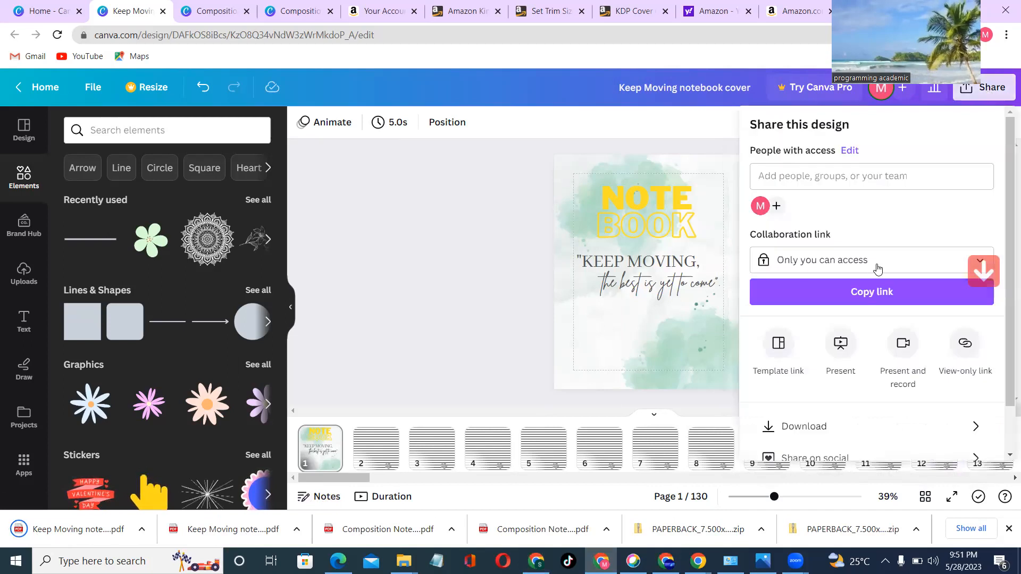
click(843, 425)
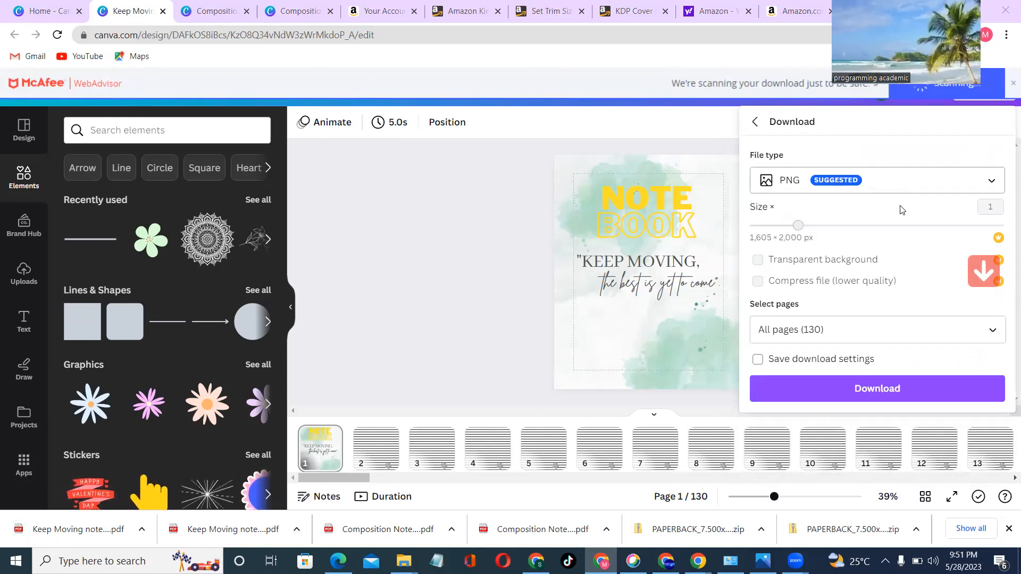
click(895, 334)
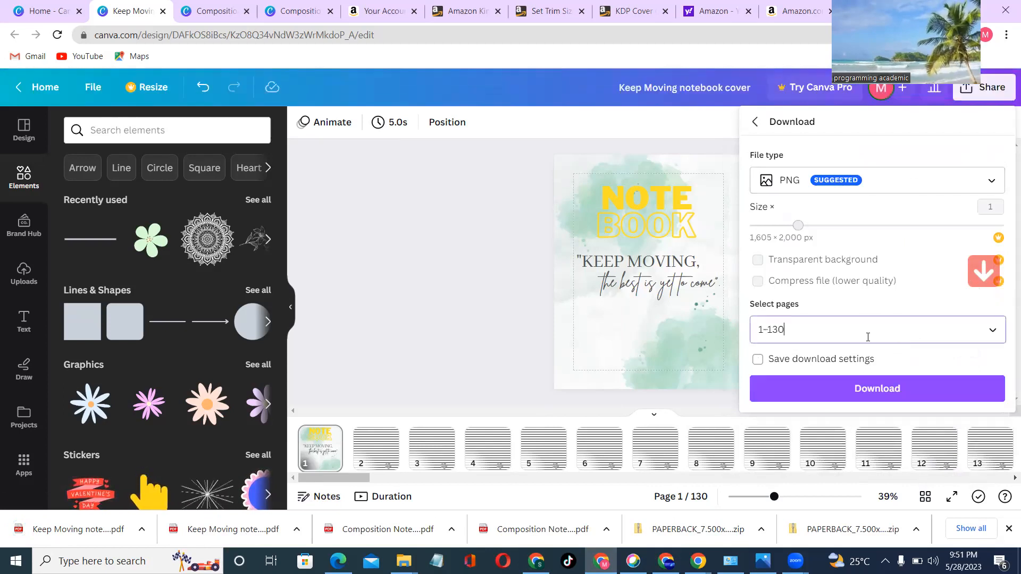
click(982, 115)
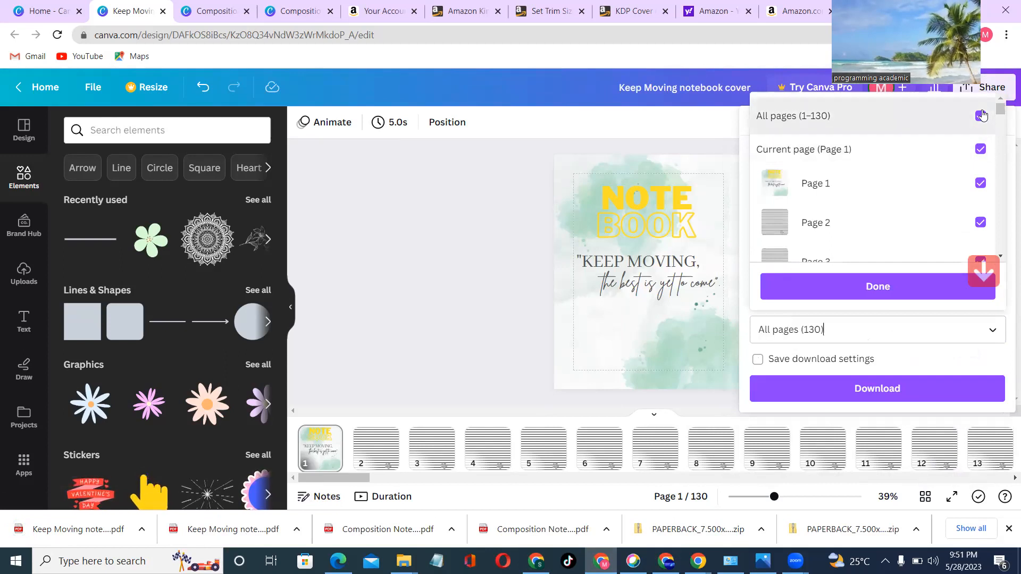
click(970, 184)
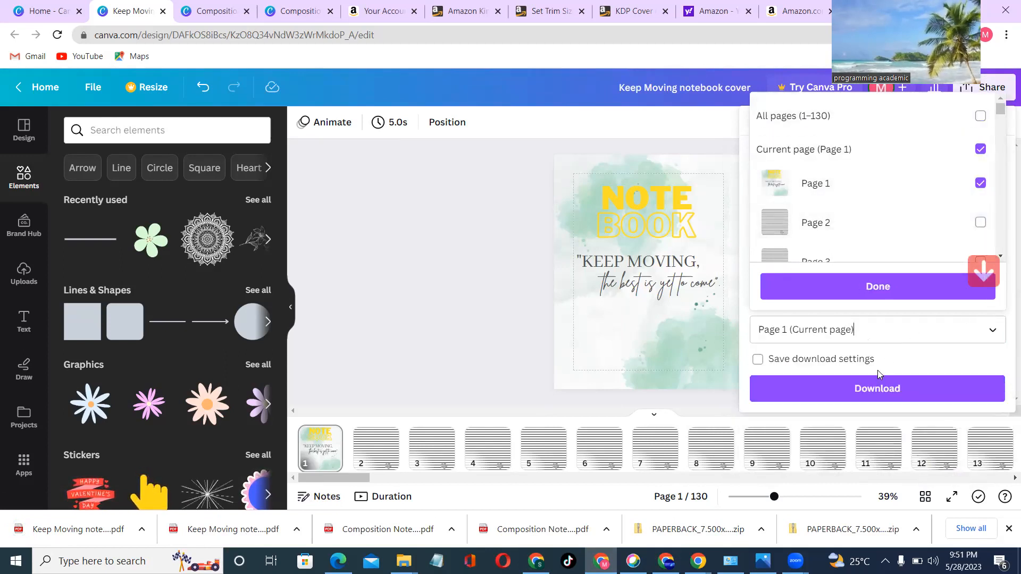
click(888, 302)
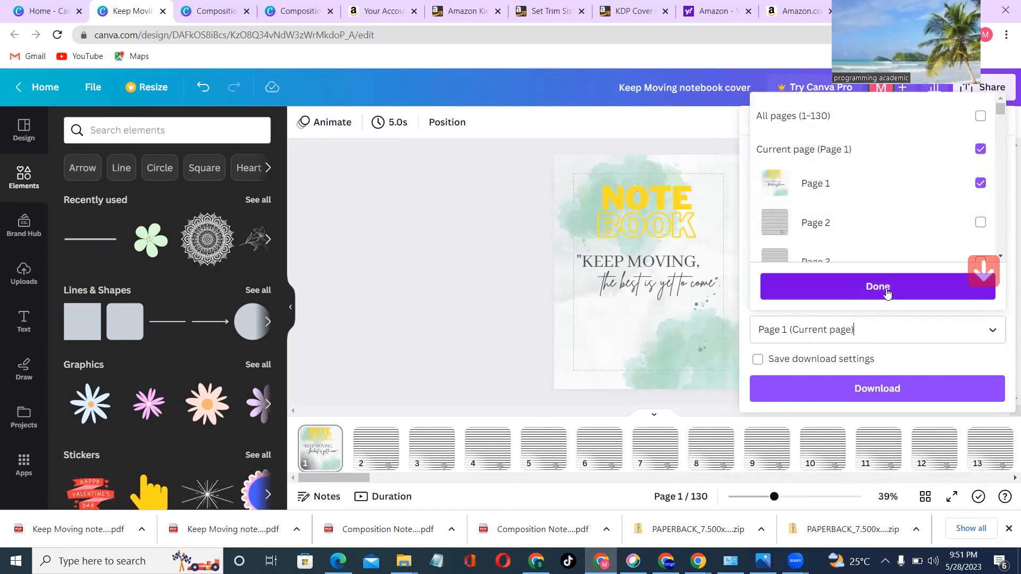
click(859, 393)
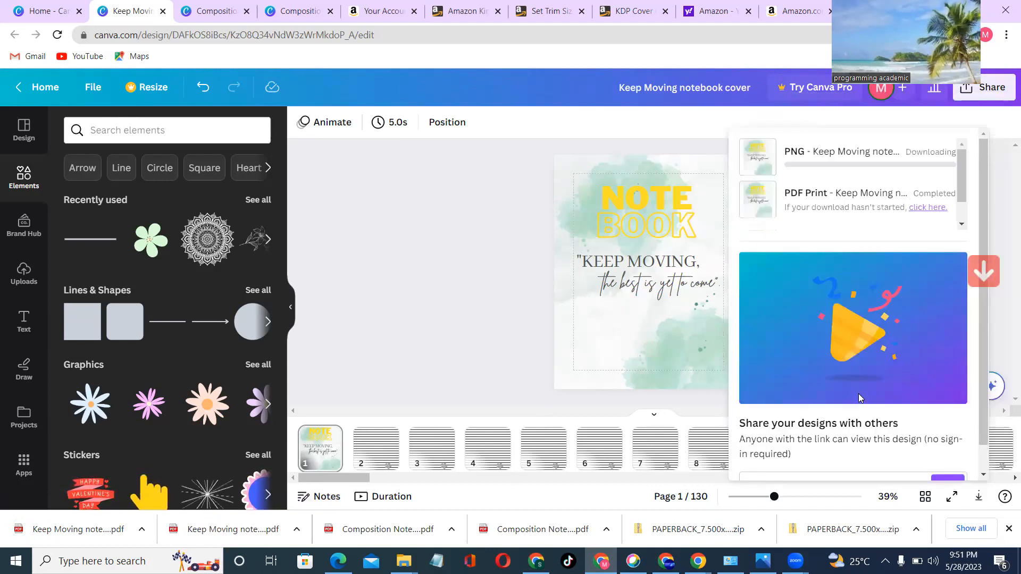